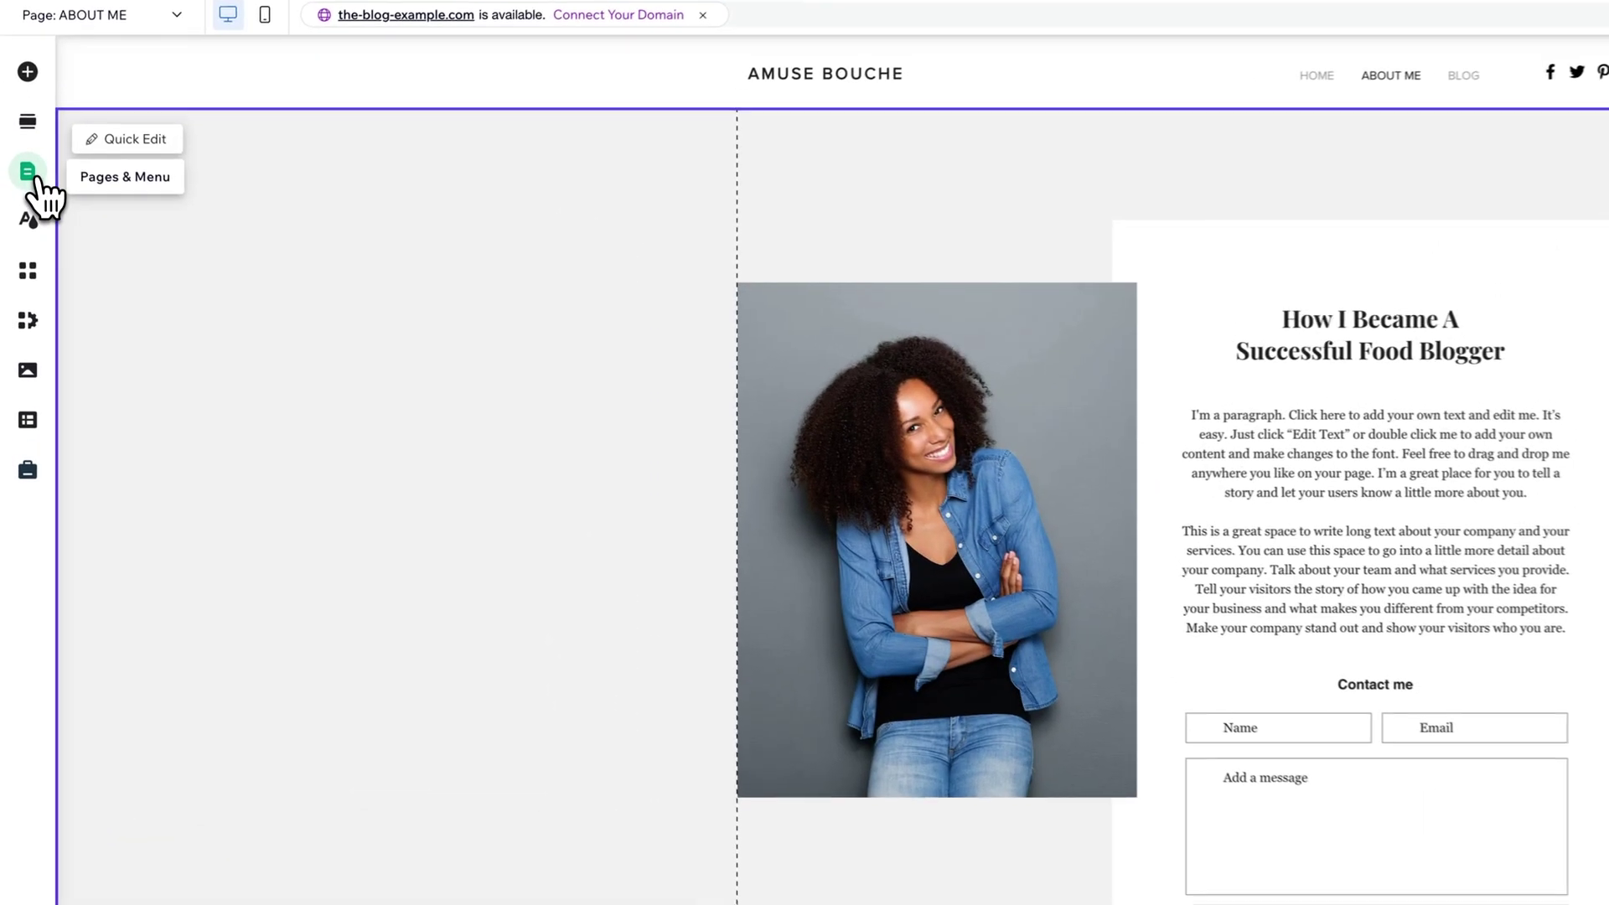
# Step: Paste a copy of the ABOUT ME page into the site menu and name it About Us
pyautogui.click(28, 224)
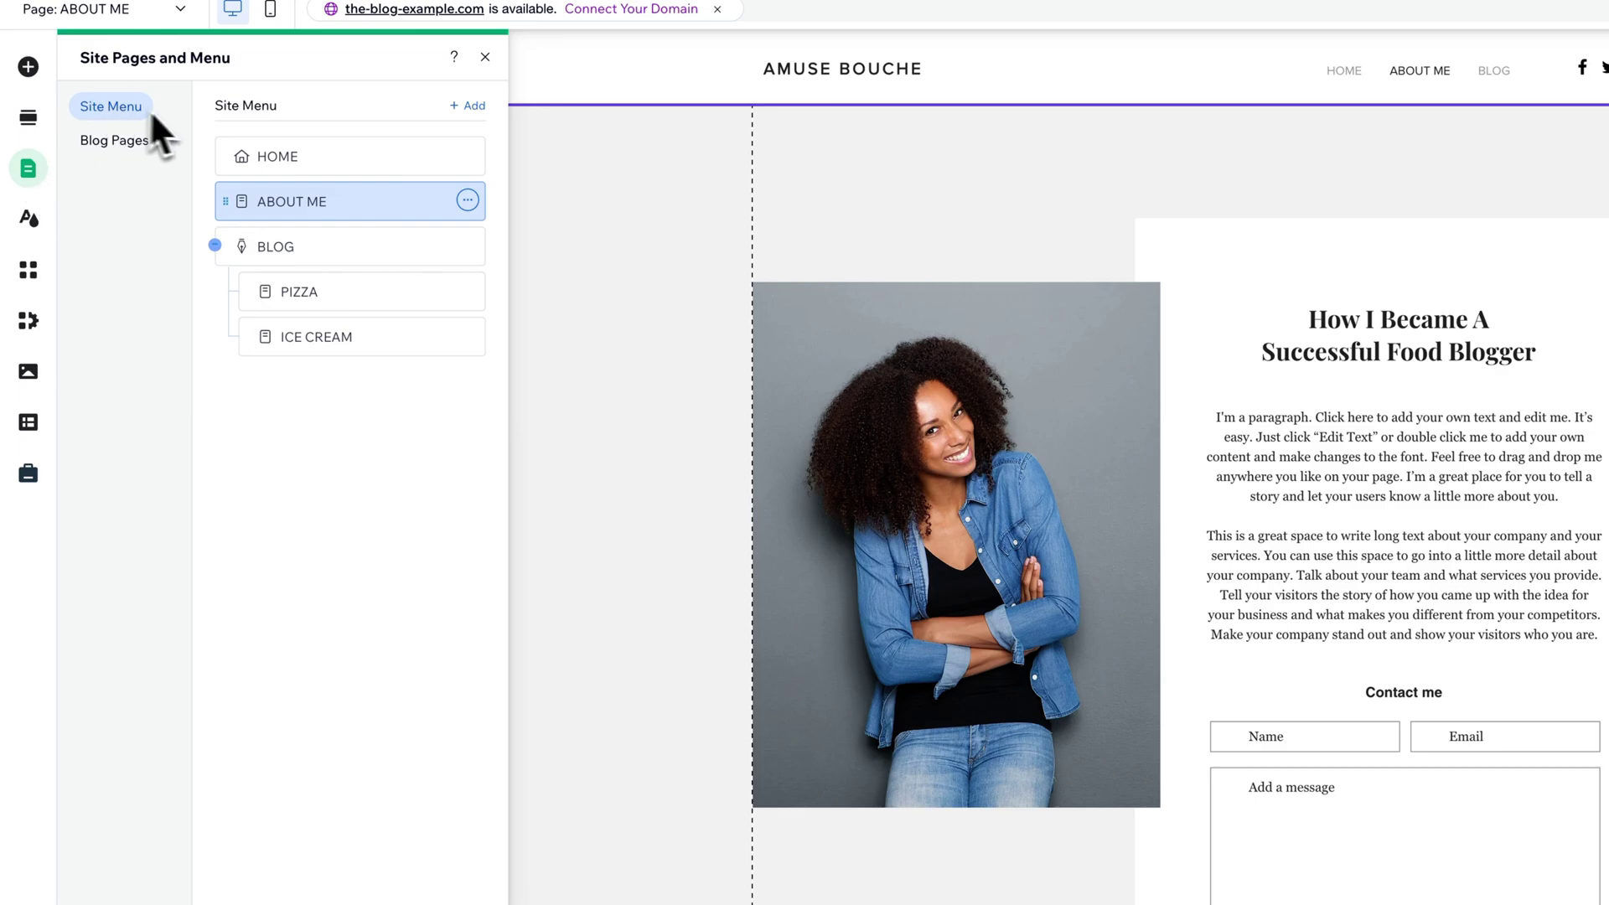
pyautogui.moveTo(349, 201)
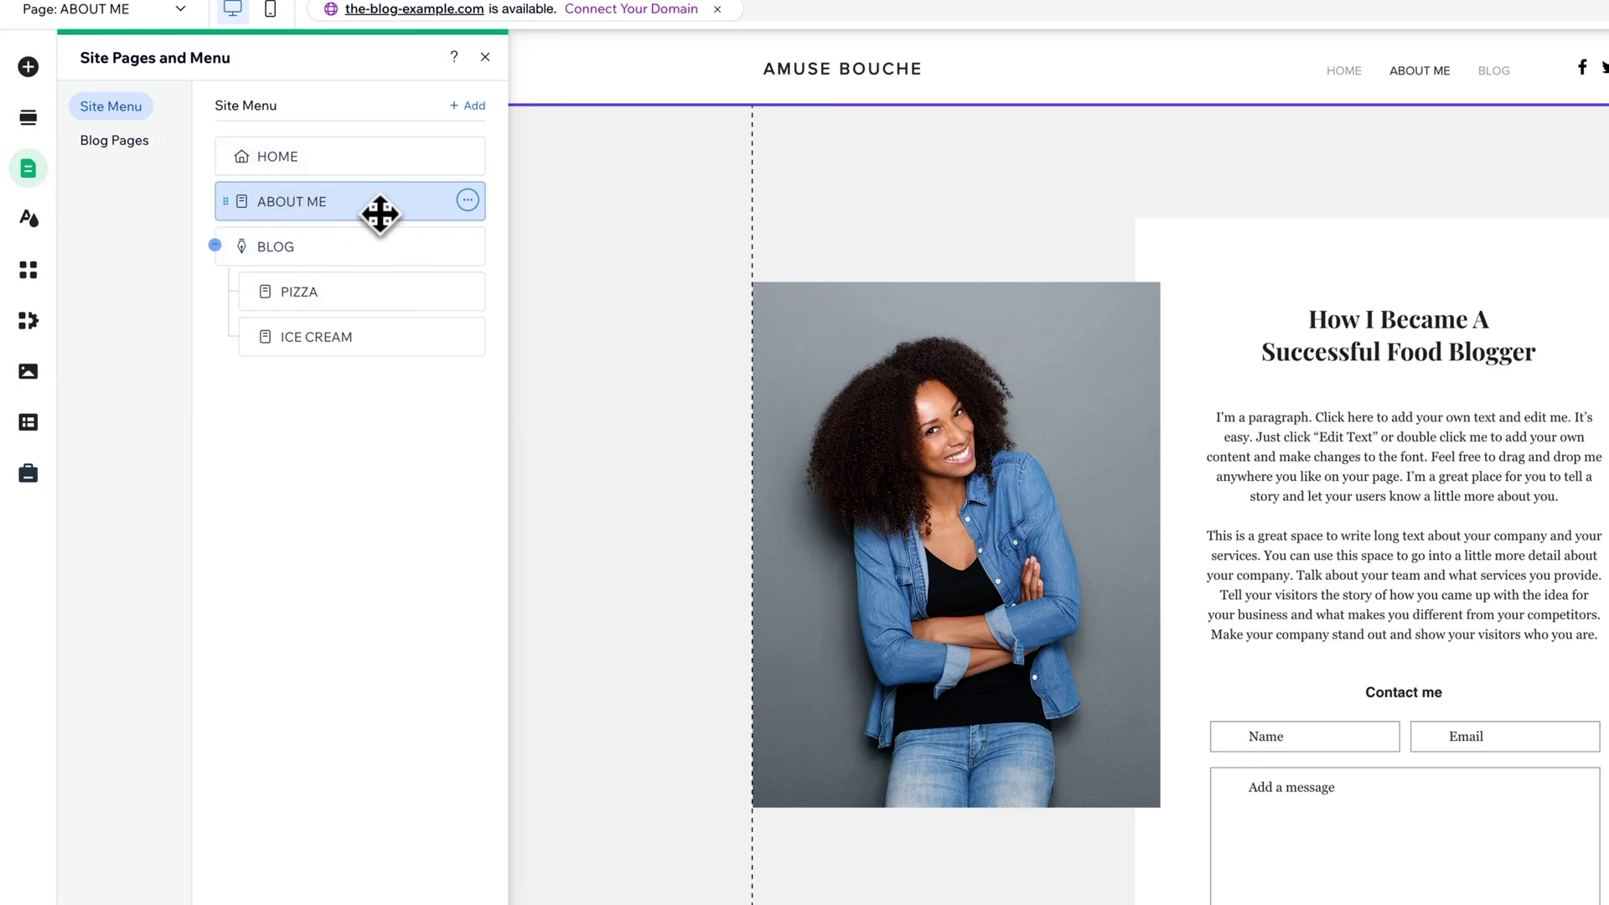
pyautogui.rightClick(380, 214)
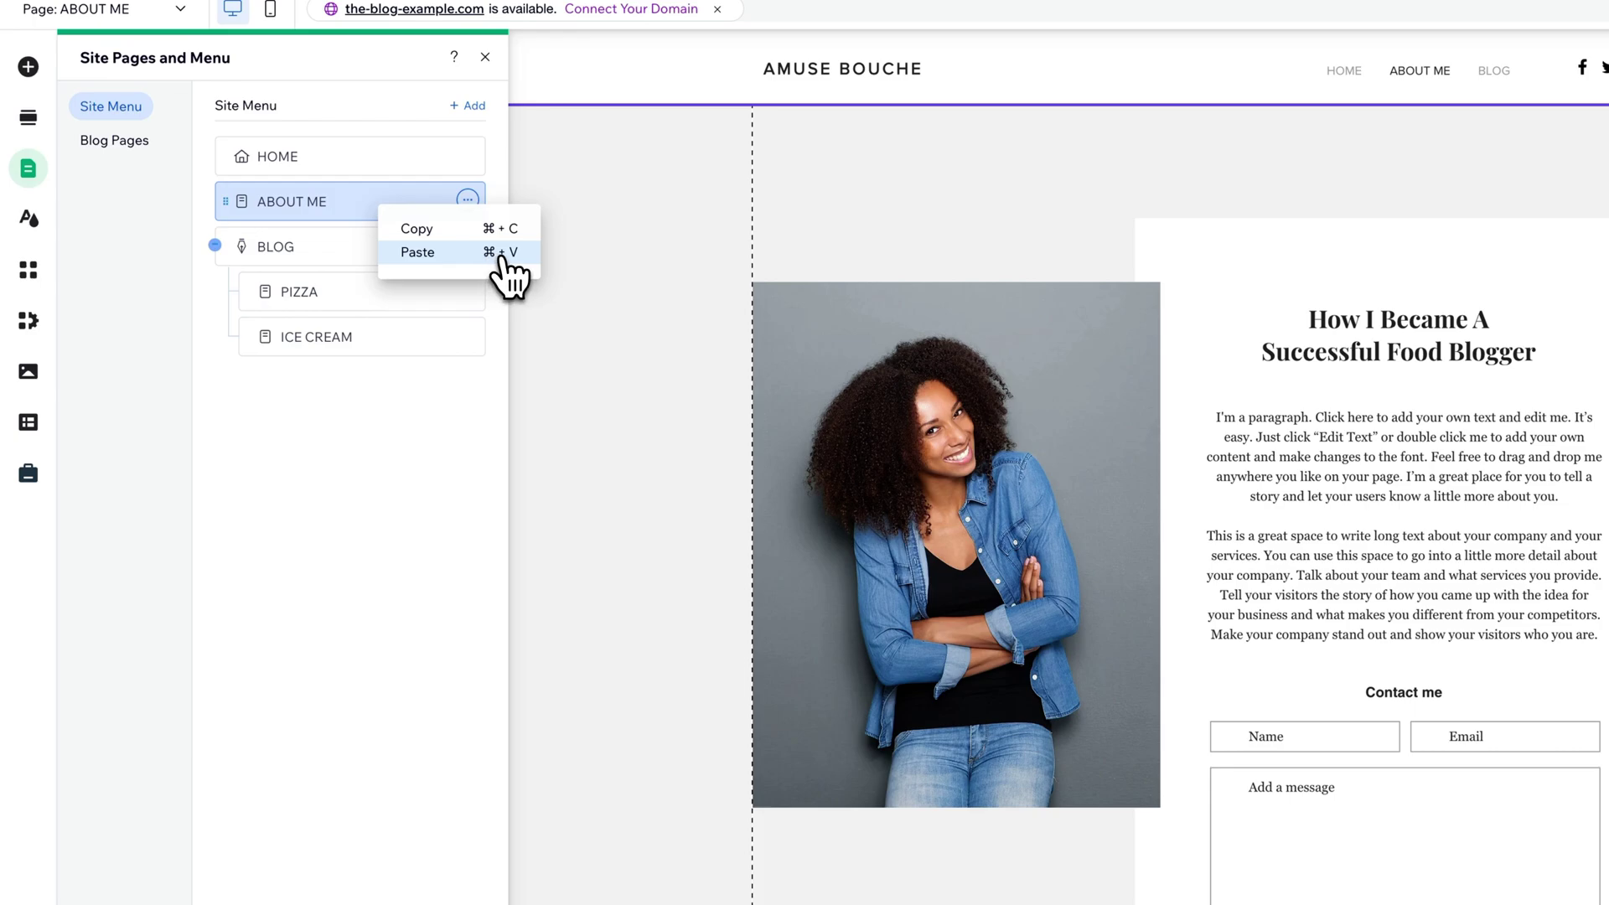
pyautogui.click(442, 229)
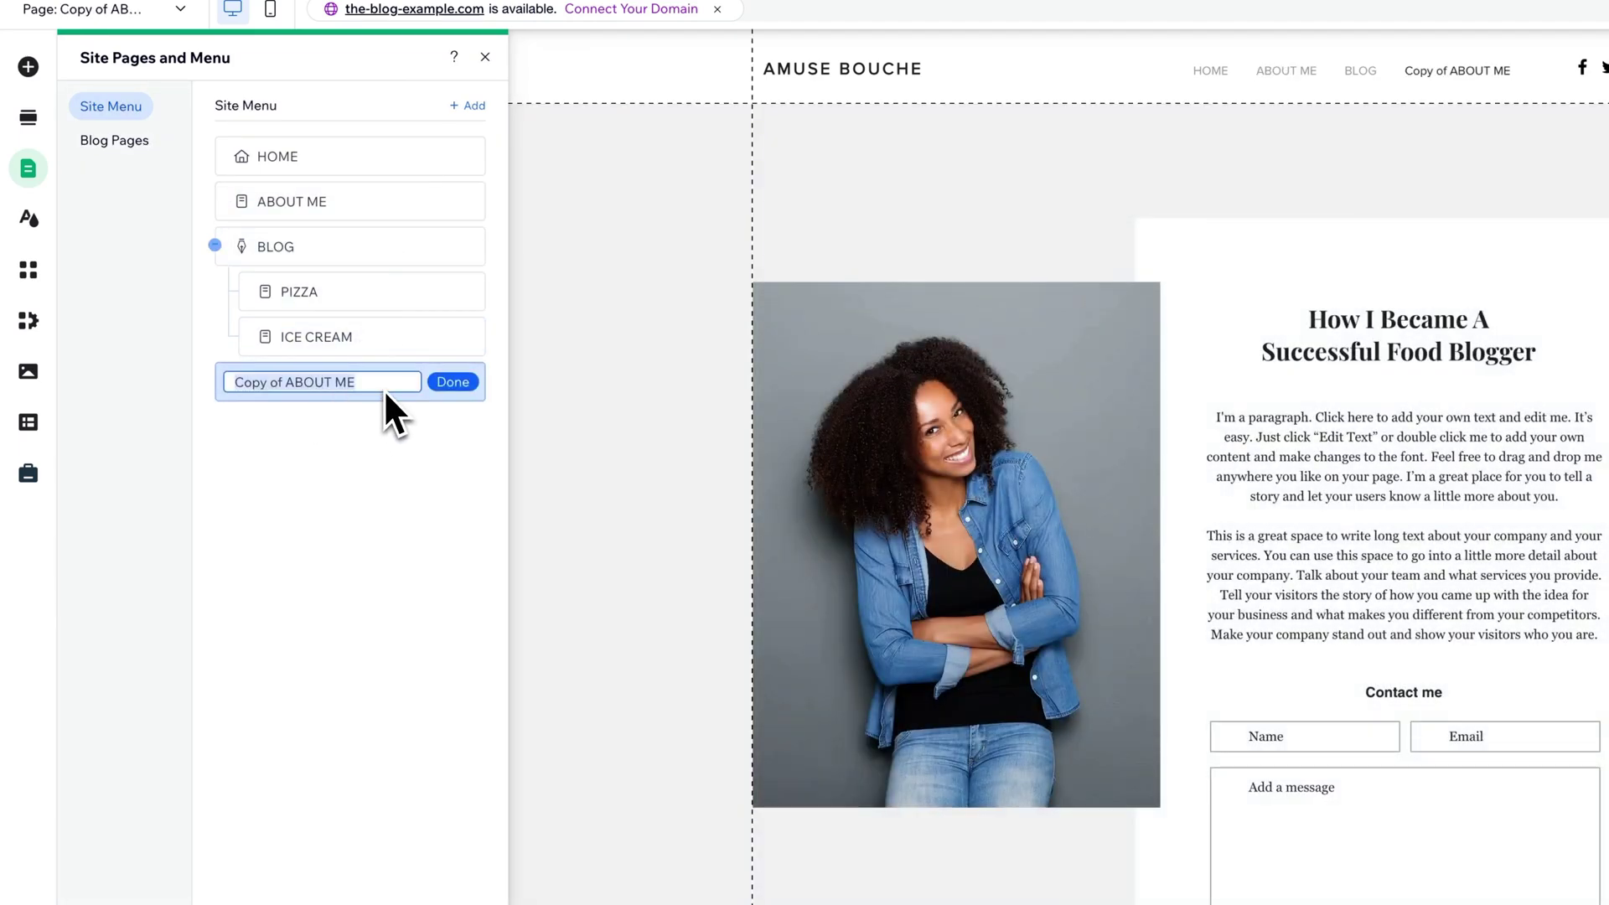
pyautogui.write('About Us')
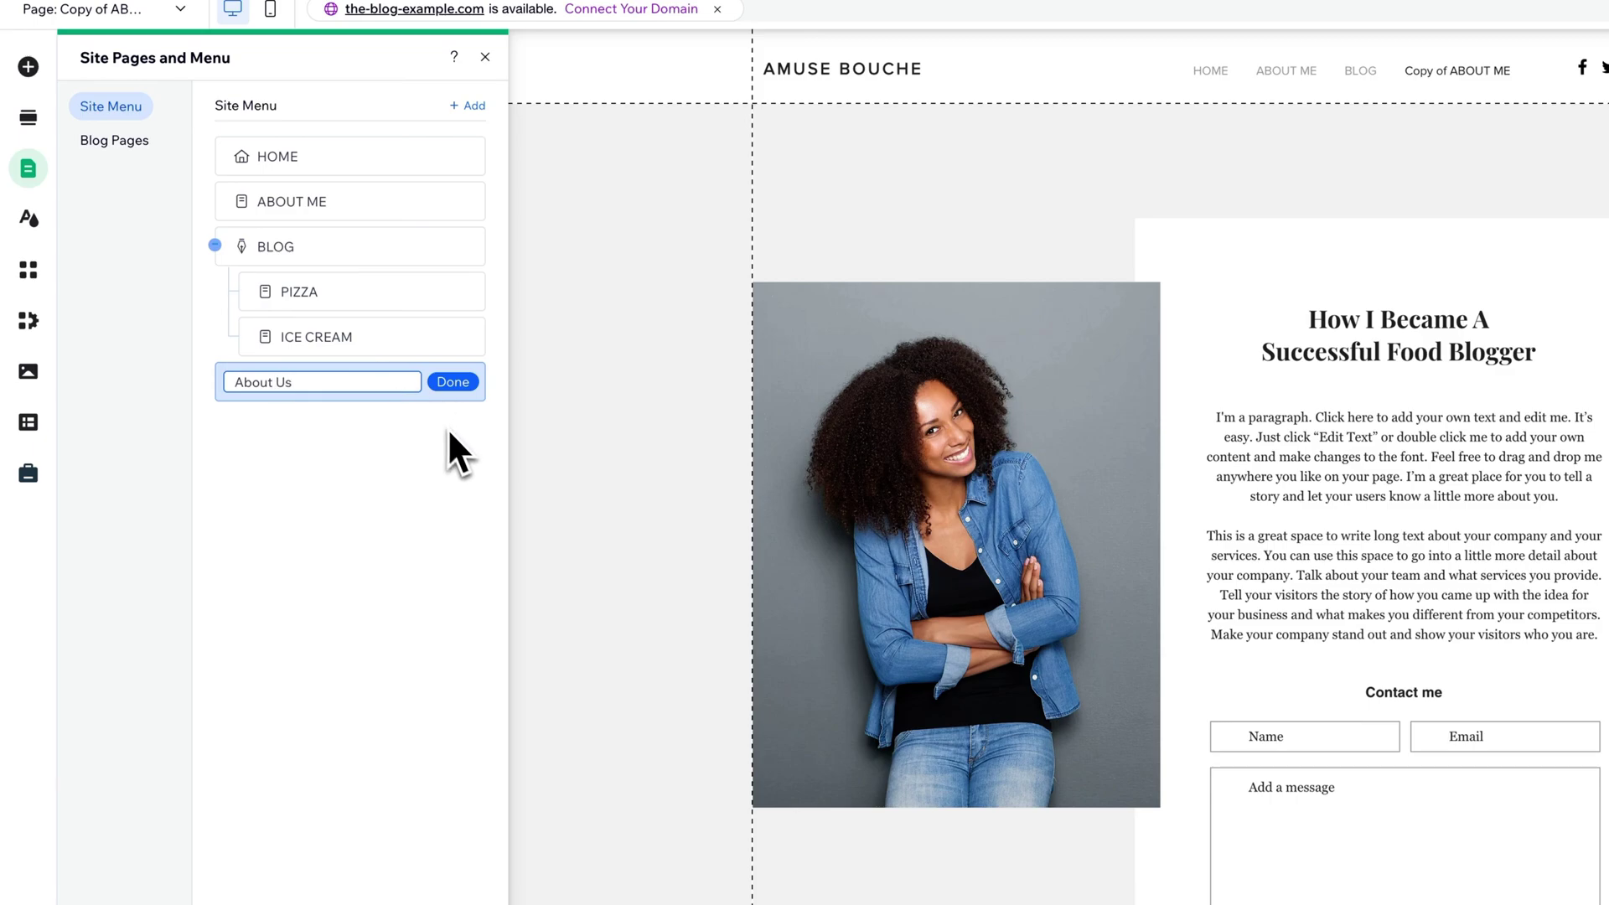
pyautogui.press('Return')
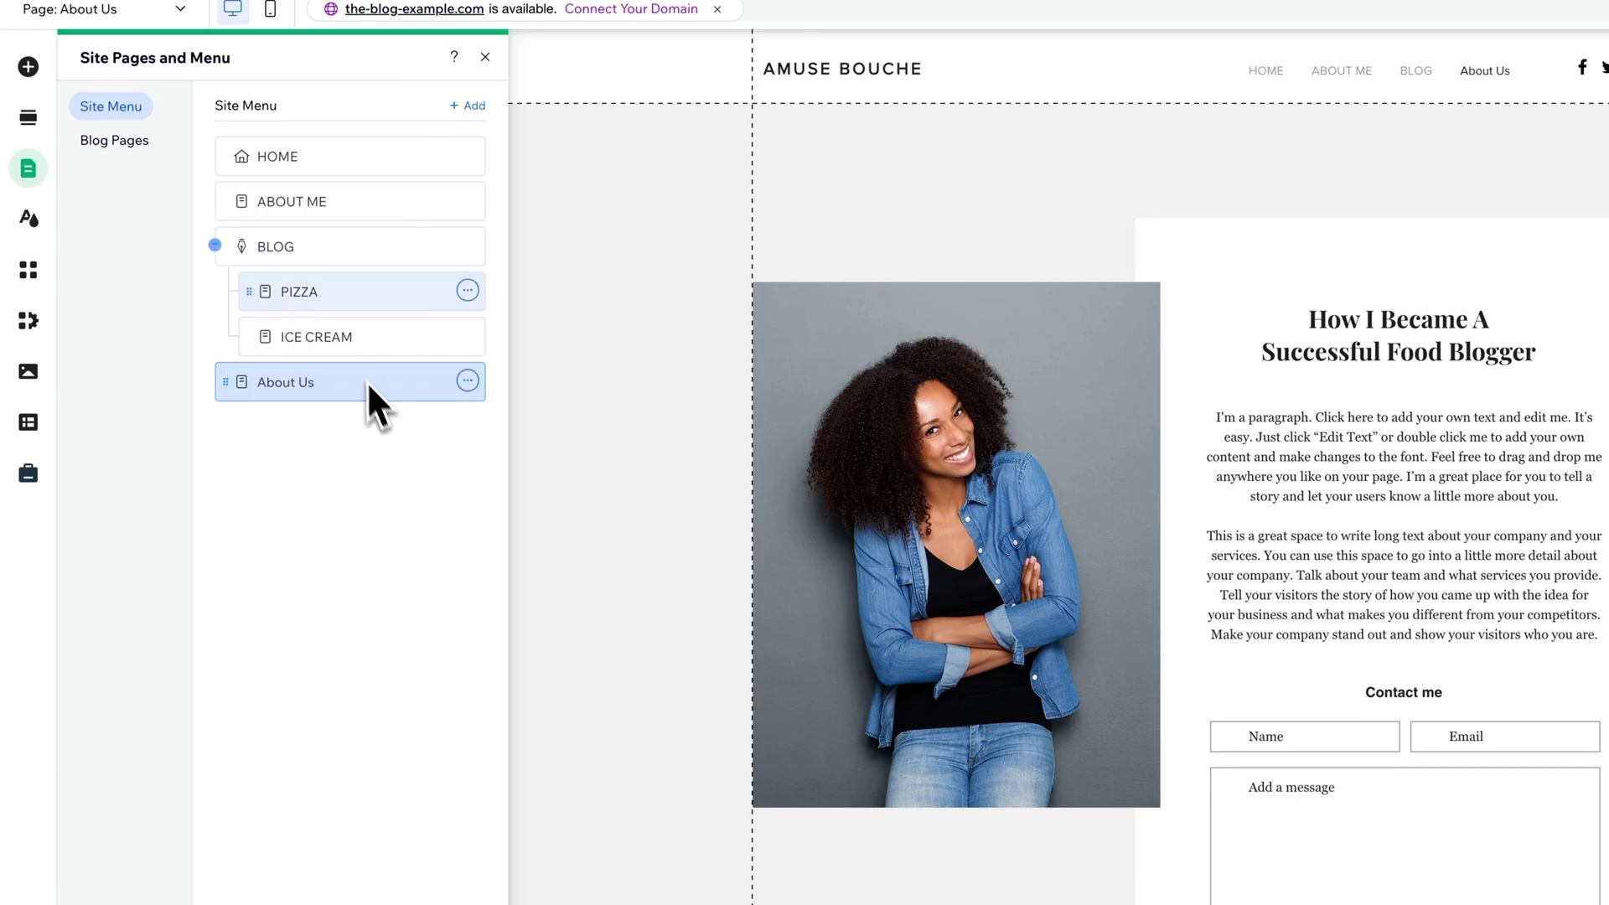
# Step: Delete the pasted About Us page, then switch to ABOUT ME and bring up its options
pyautogui.click(466, 380)
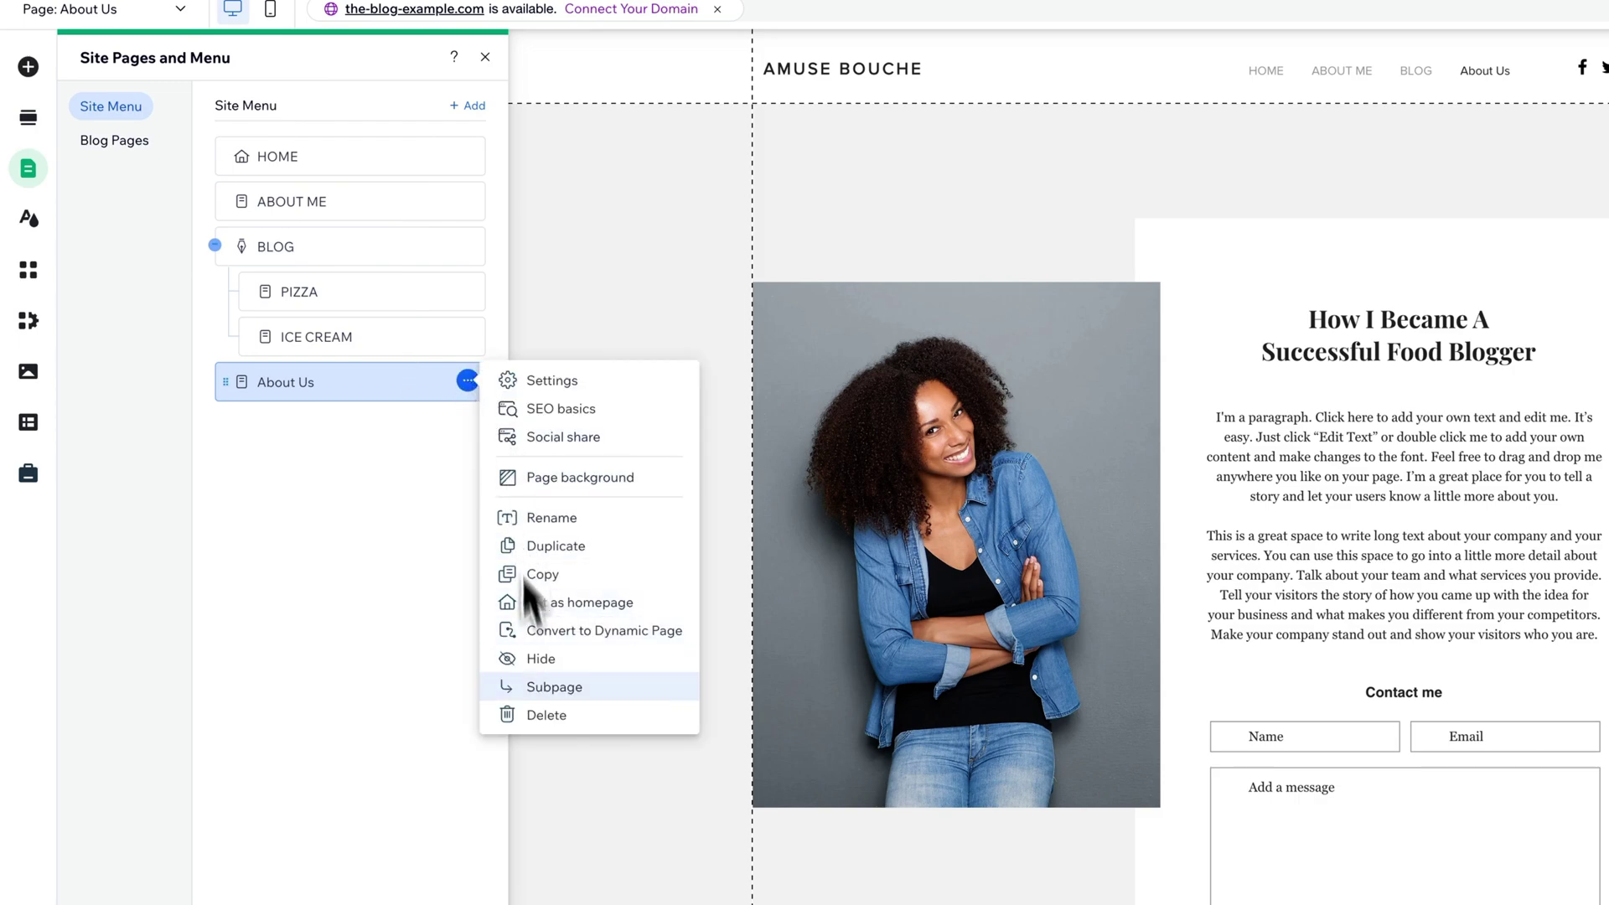
pyautogui.click(538, 715)
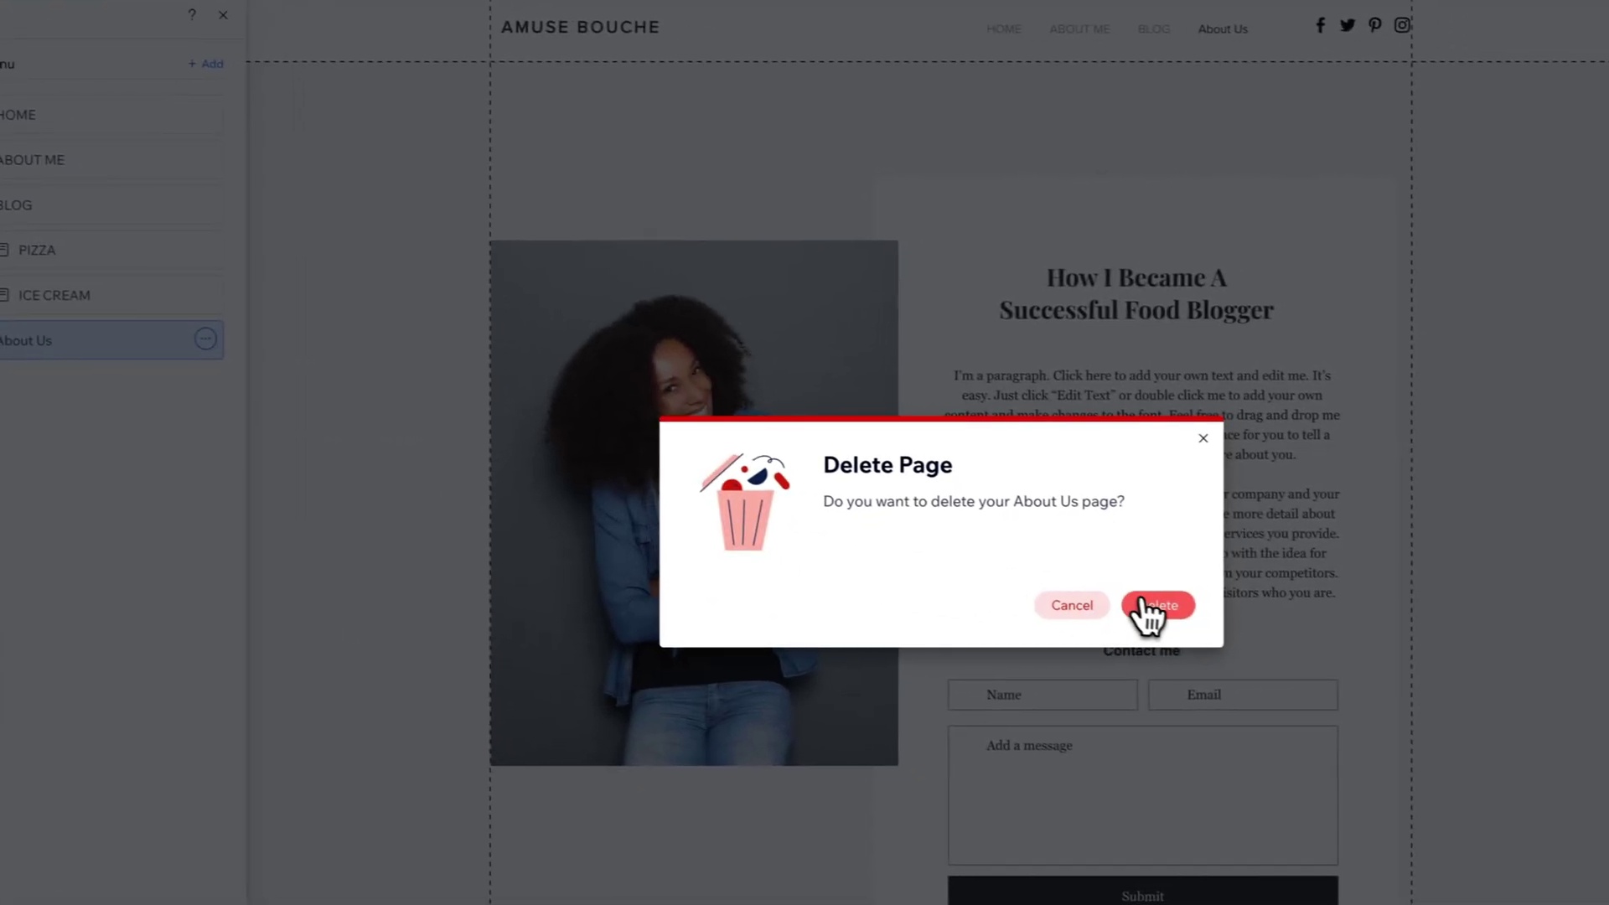
pyautogui.click(1309, 629)
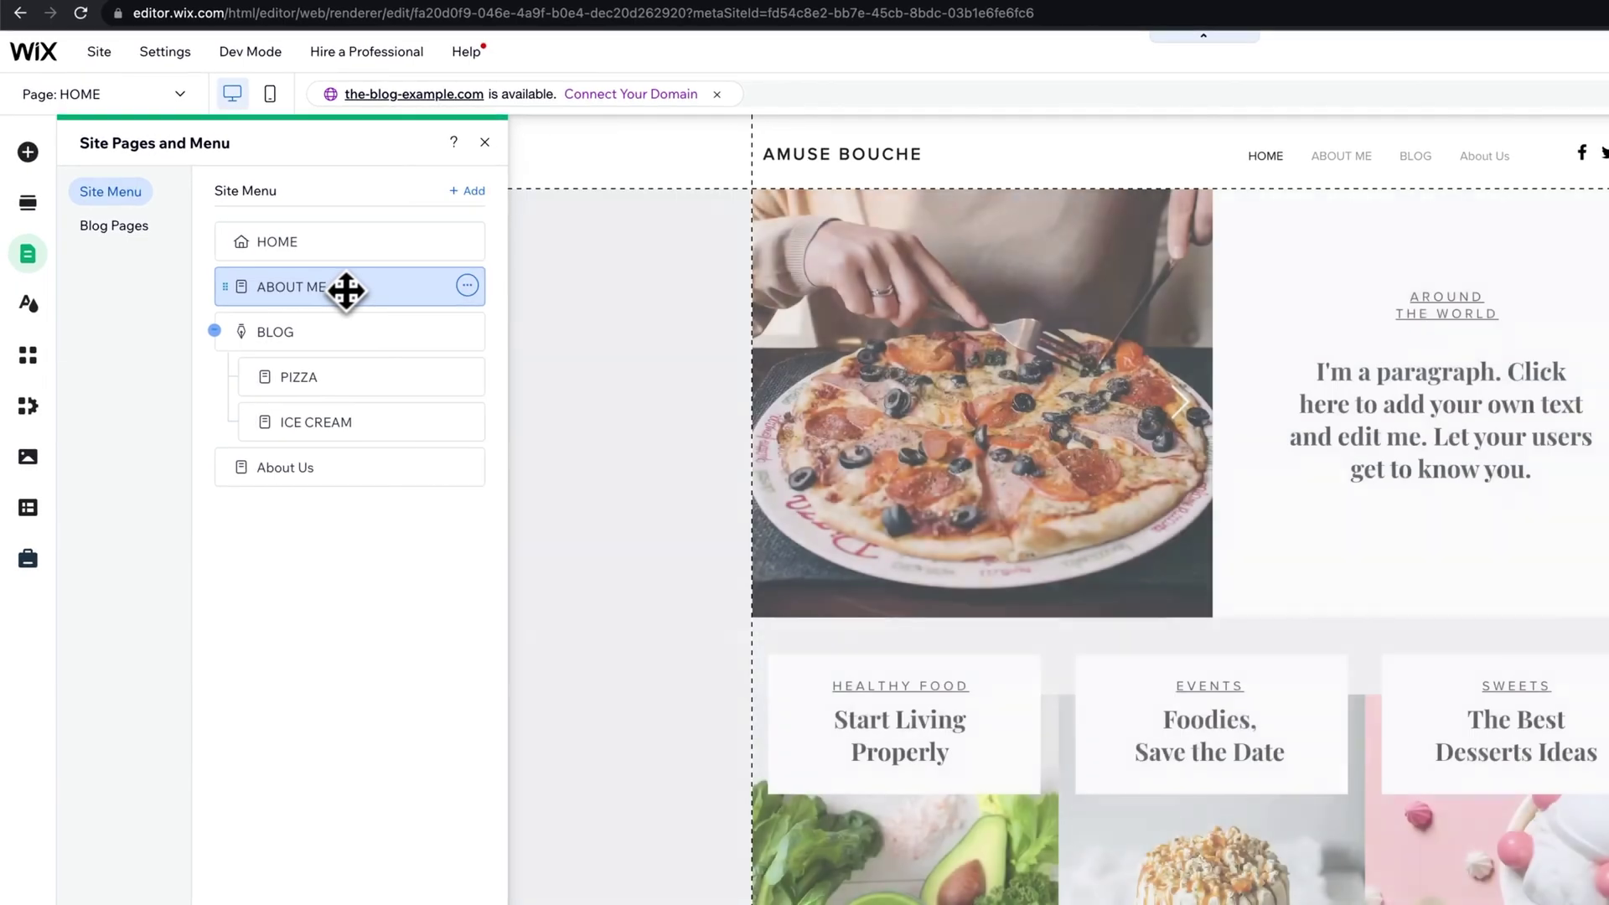
pyautogui.click(351, 288)
pyautogui.click(468, 287)
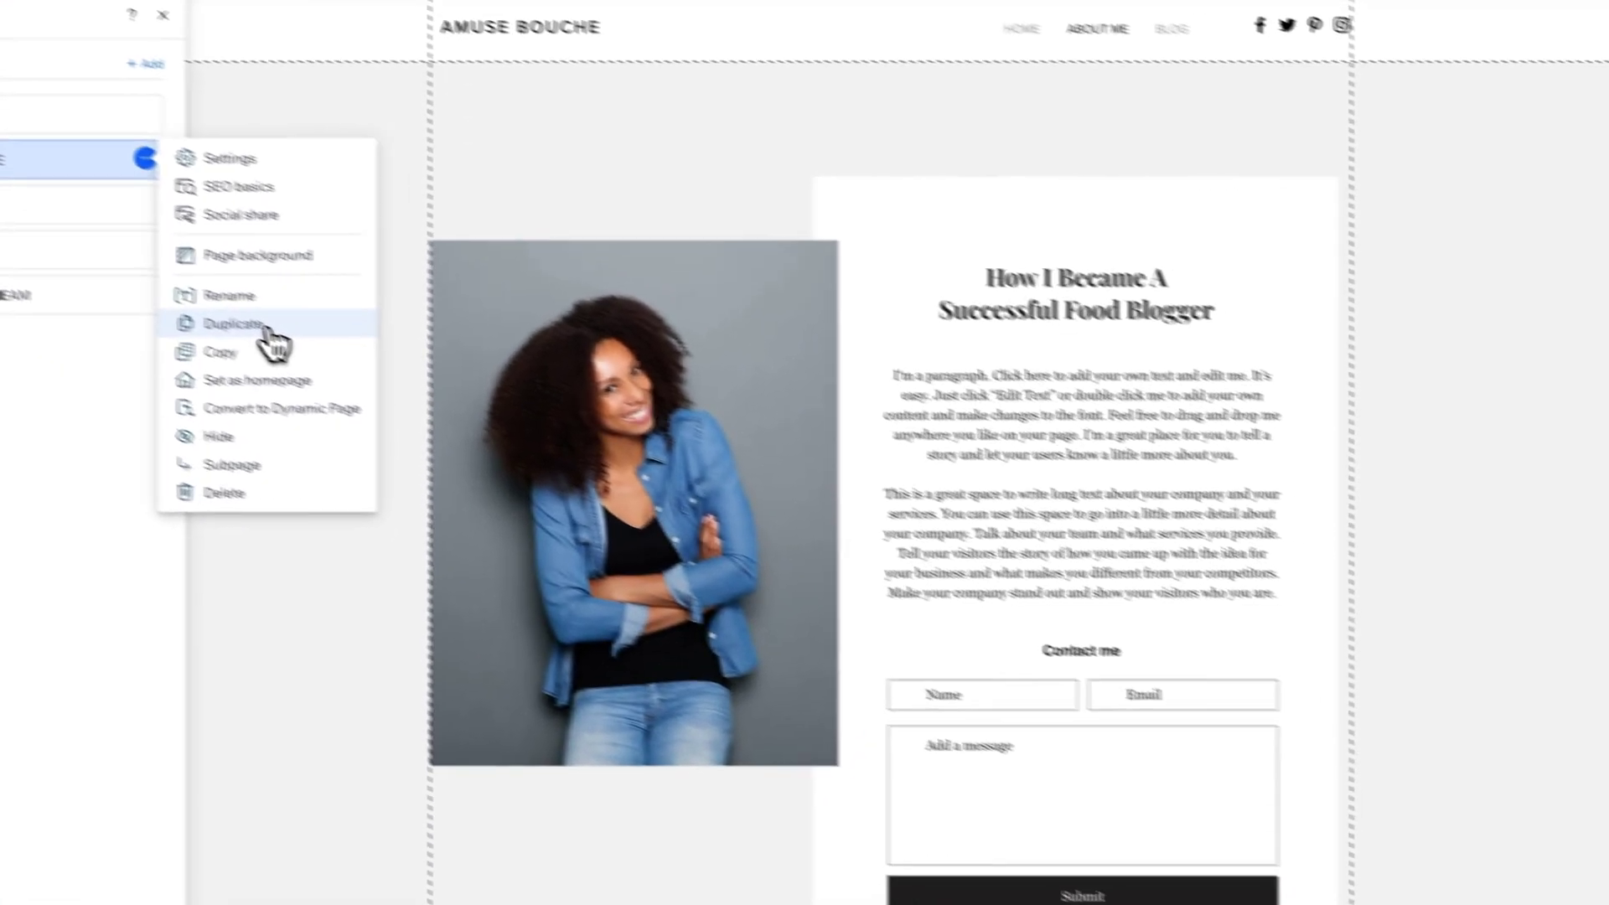
# Step: Duplicate ABOUT ME as a plain page, not a dynamic one, creating Copy of ABOUT ME
pyautogui.click(588, 458)
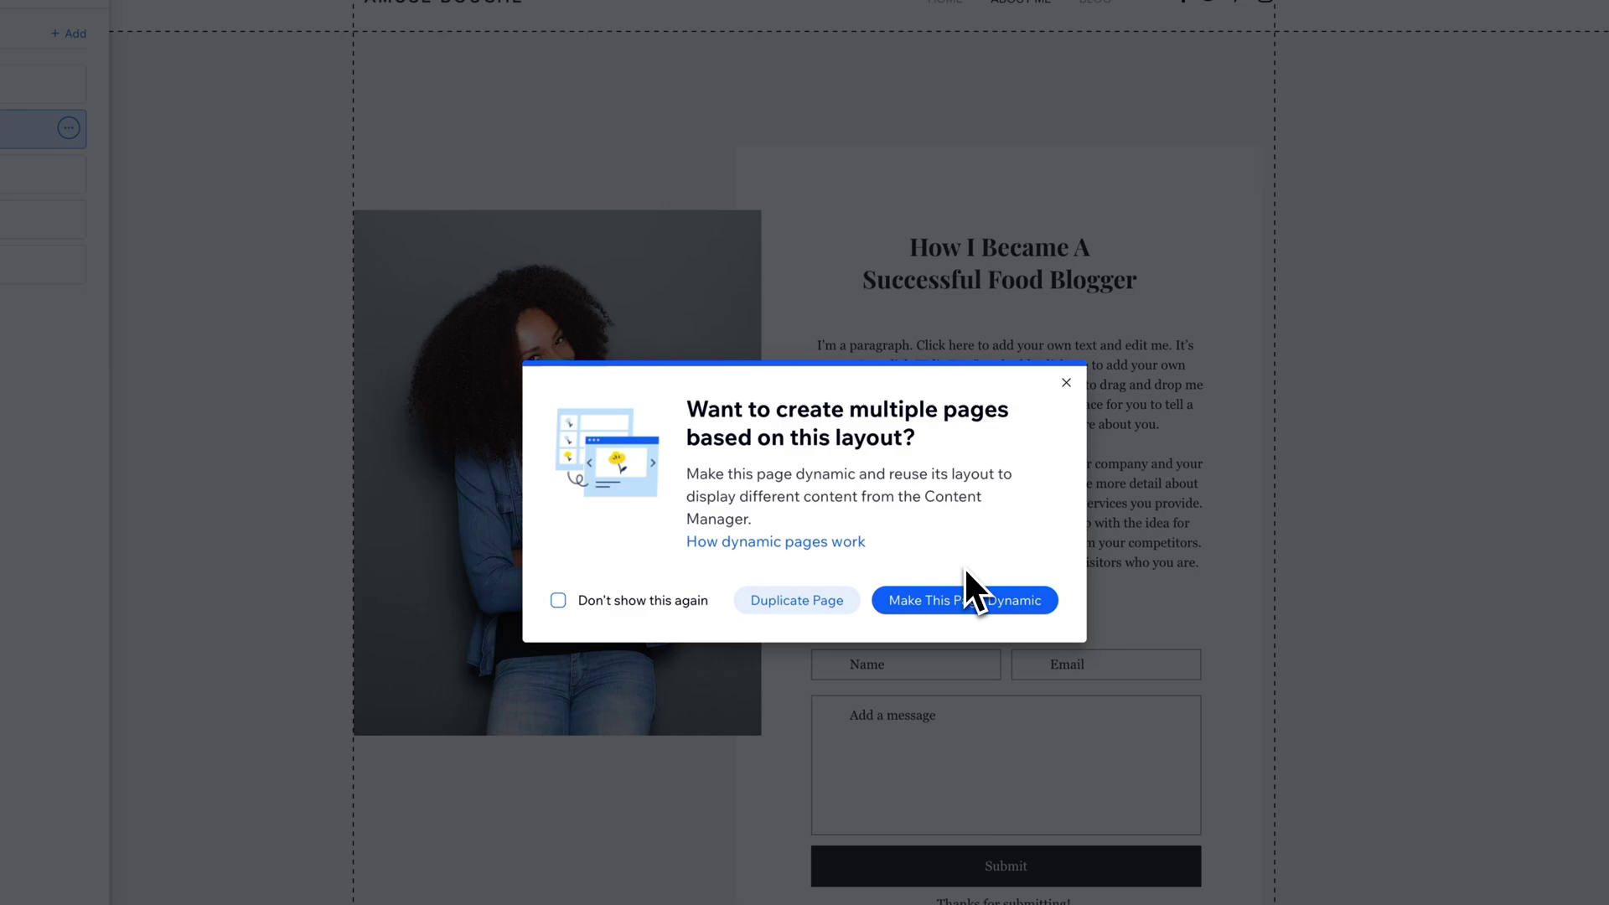
pyautogui.click(958, 582)
pyautogui.click(780, 604)
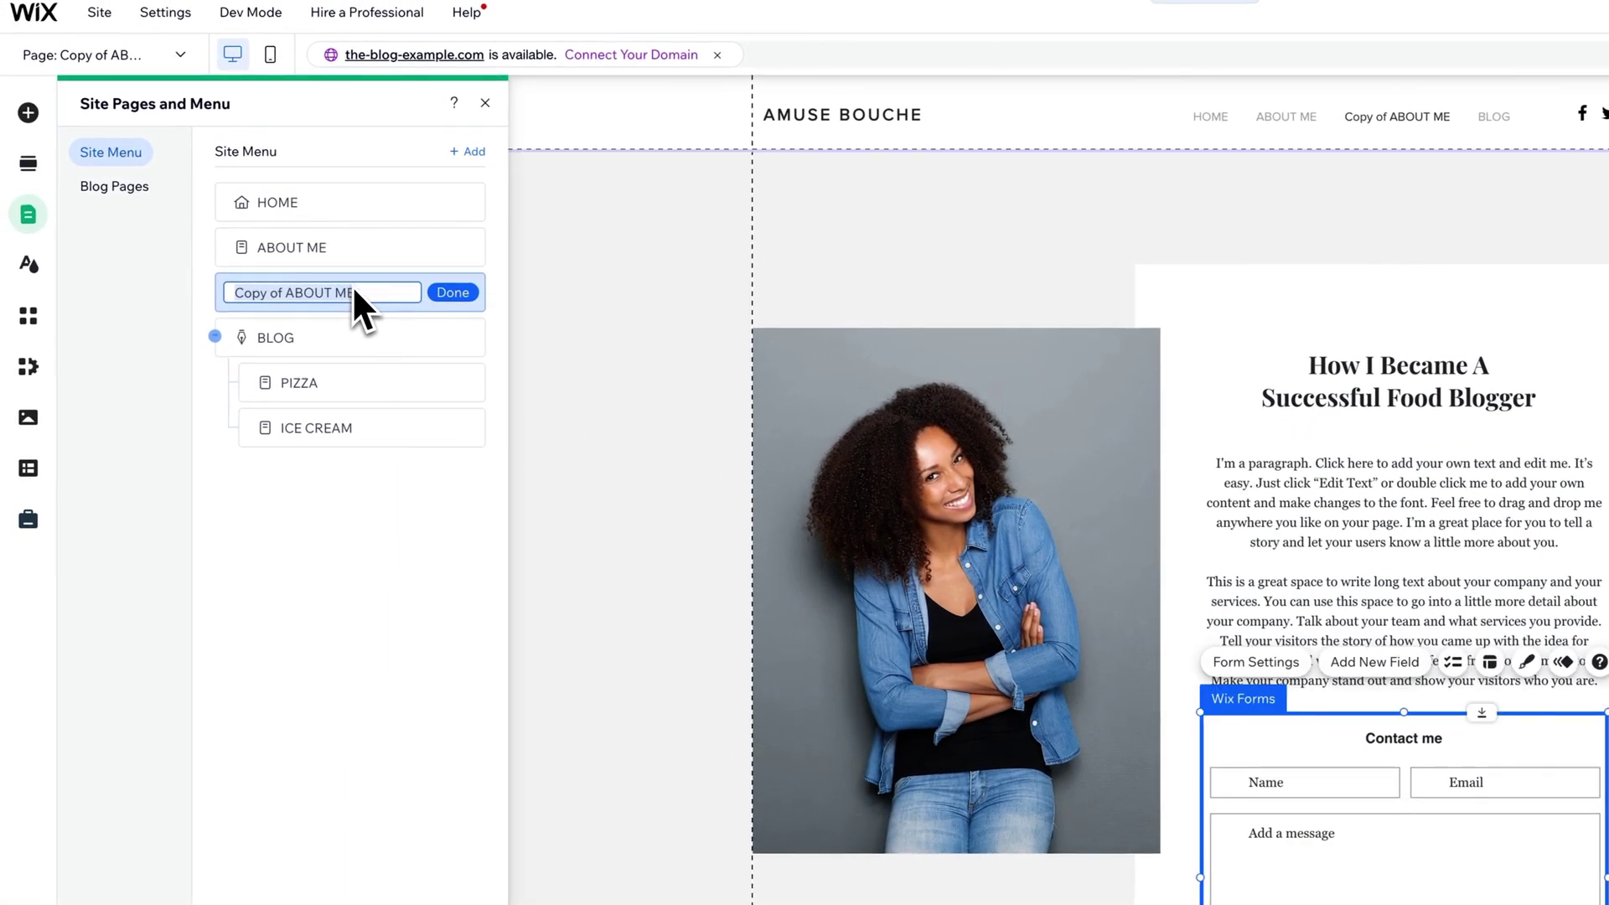
pyautogui.write('AB')
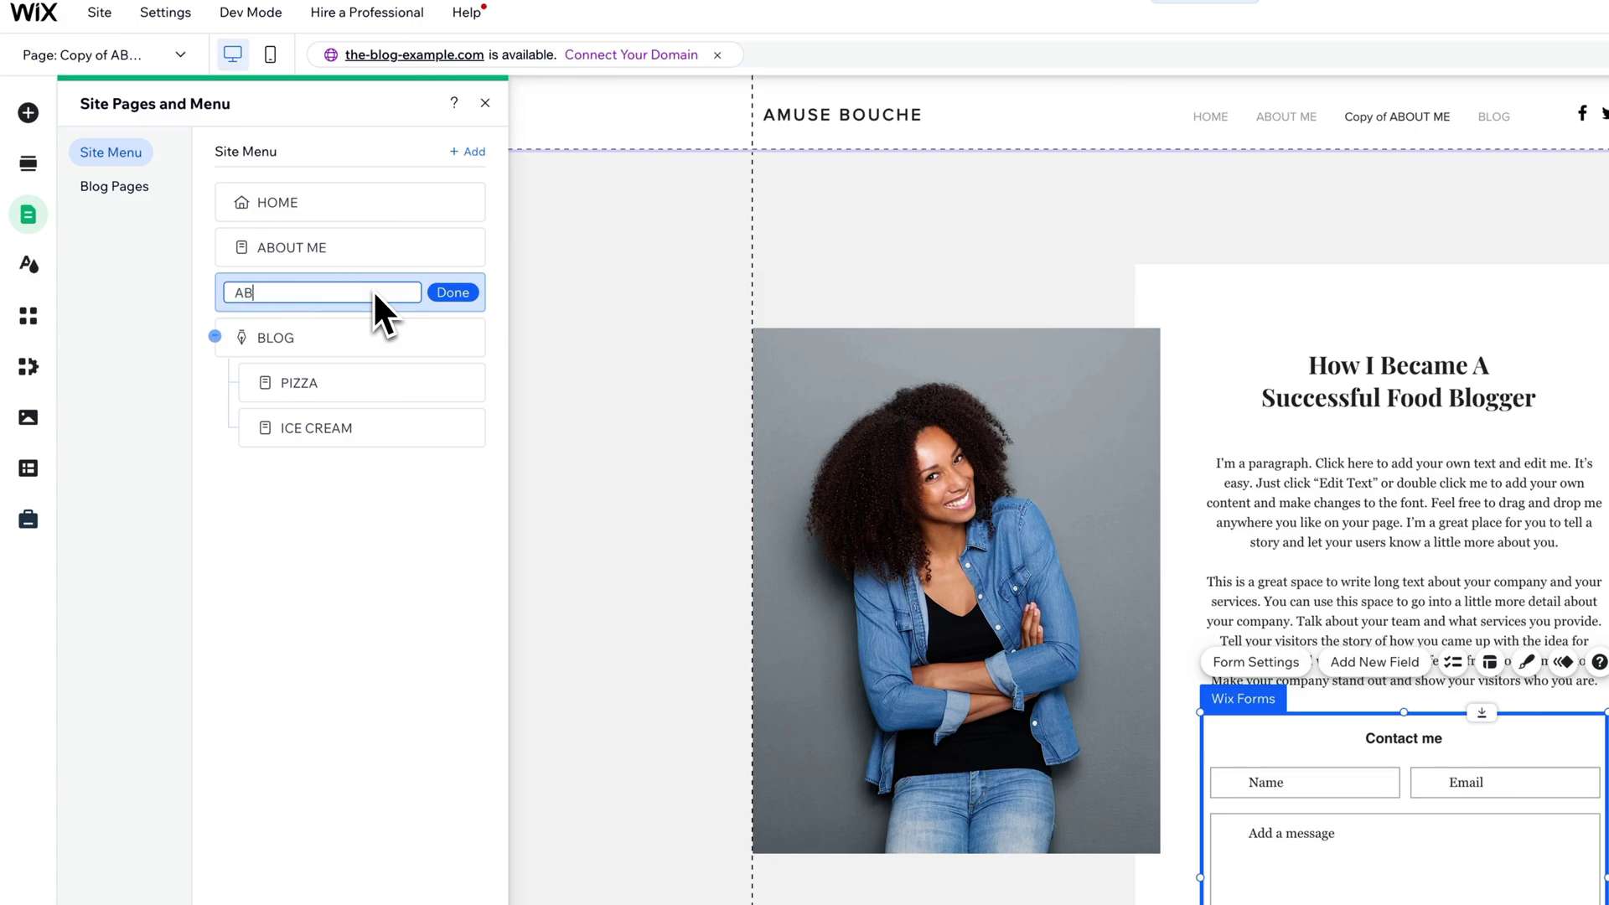
pyautogui.write('OUT US')
# Step: Confirm ABOUT US as the duplicated page's new name and bring up its options
pyautogui.click(450, 294)
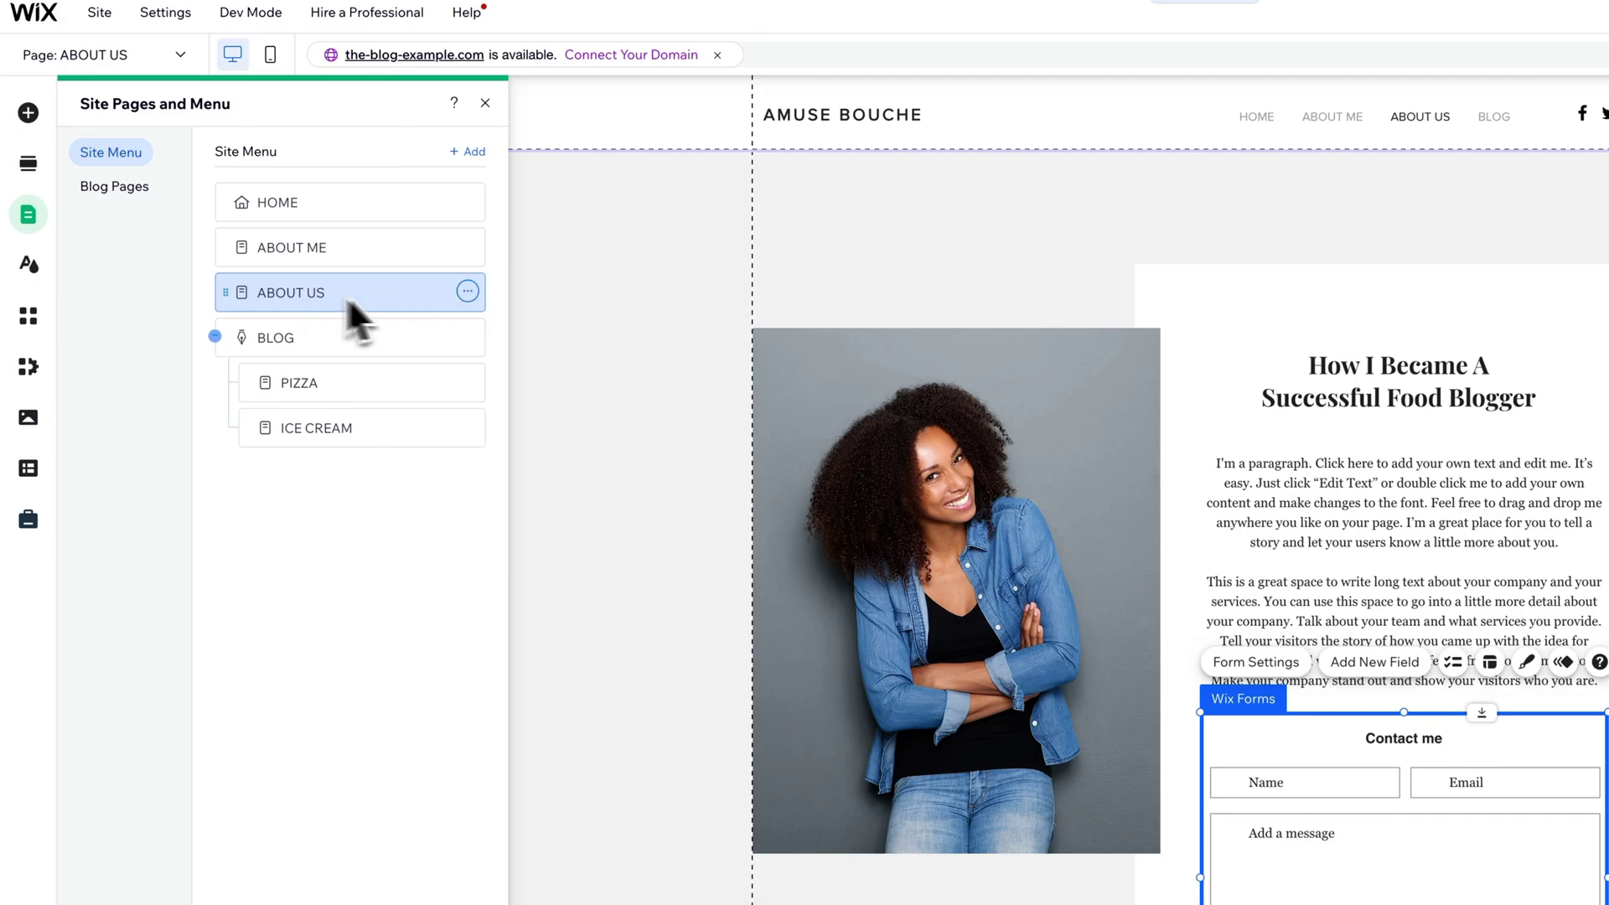
pyautogui.click(468, 294)
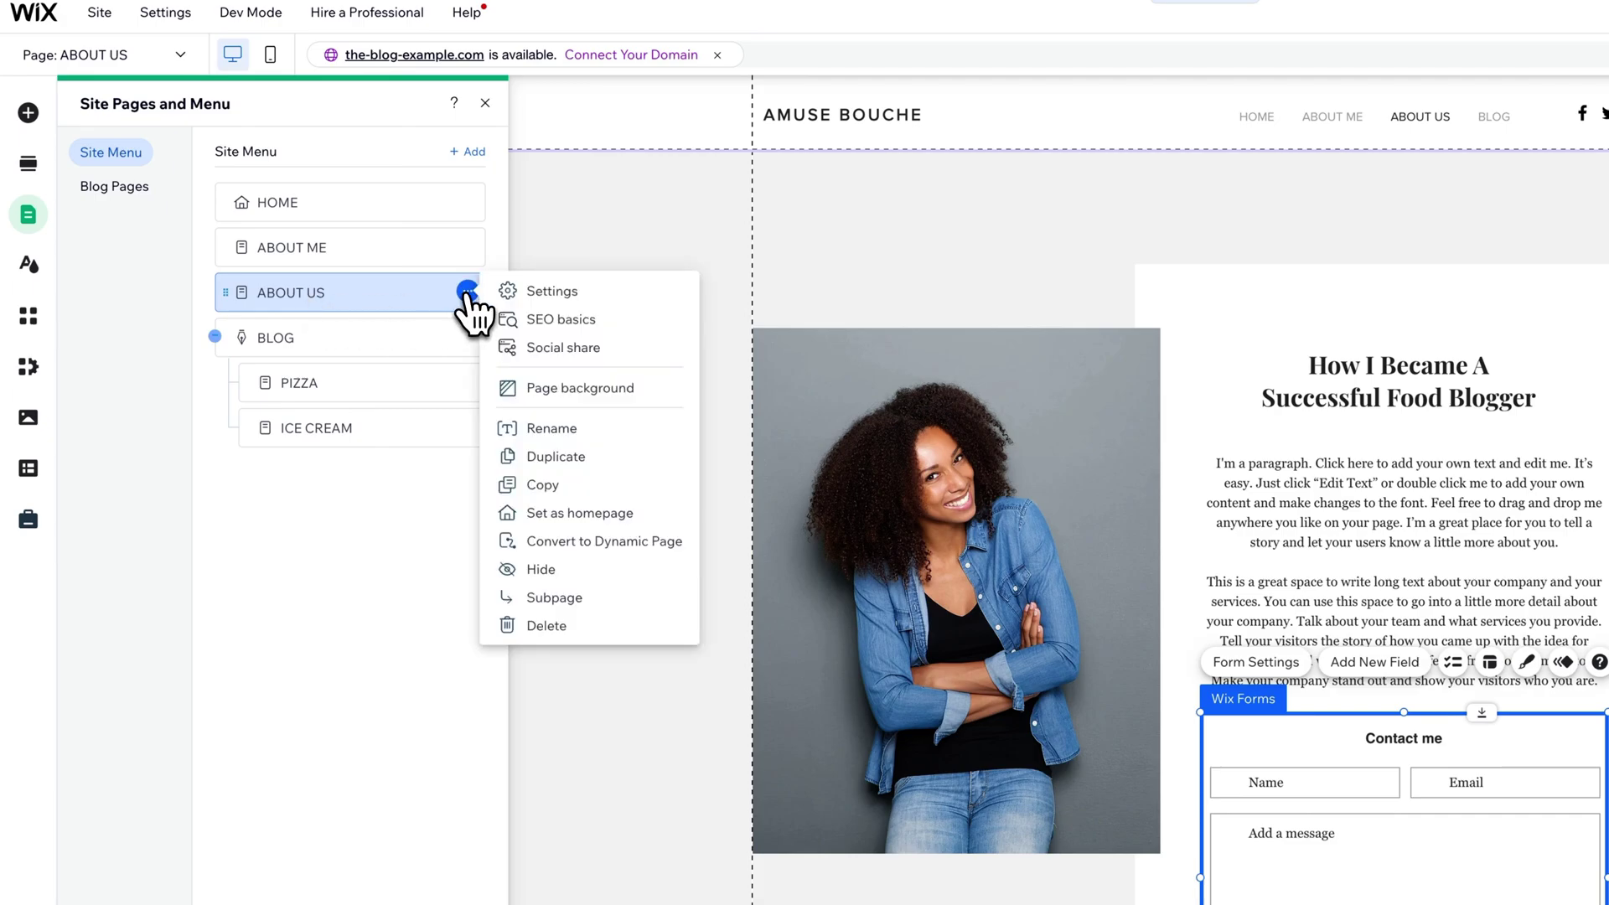
# Step: Open the ABOUT US page settings and review its advanced Layout and Permissions options
pyautogui.click(532, 294)
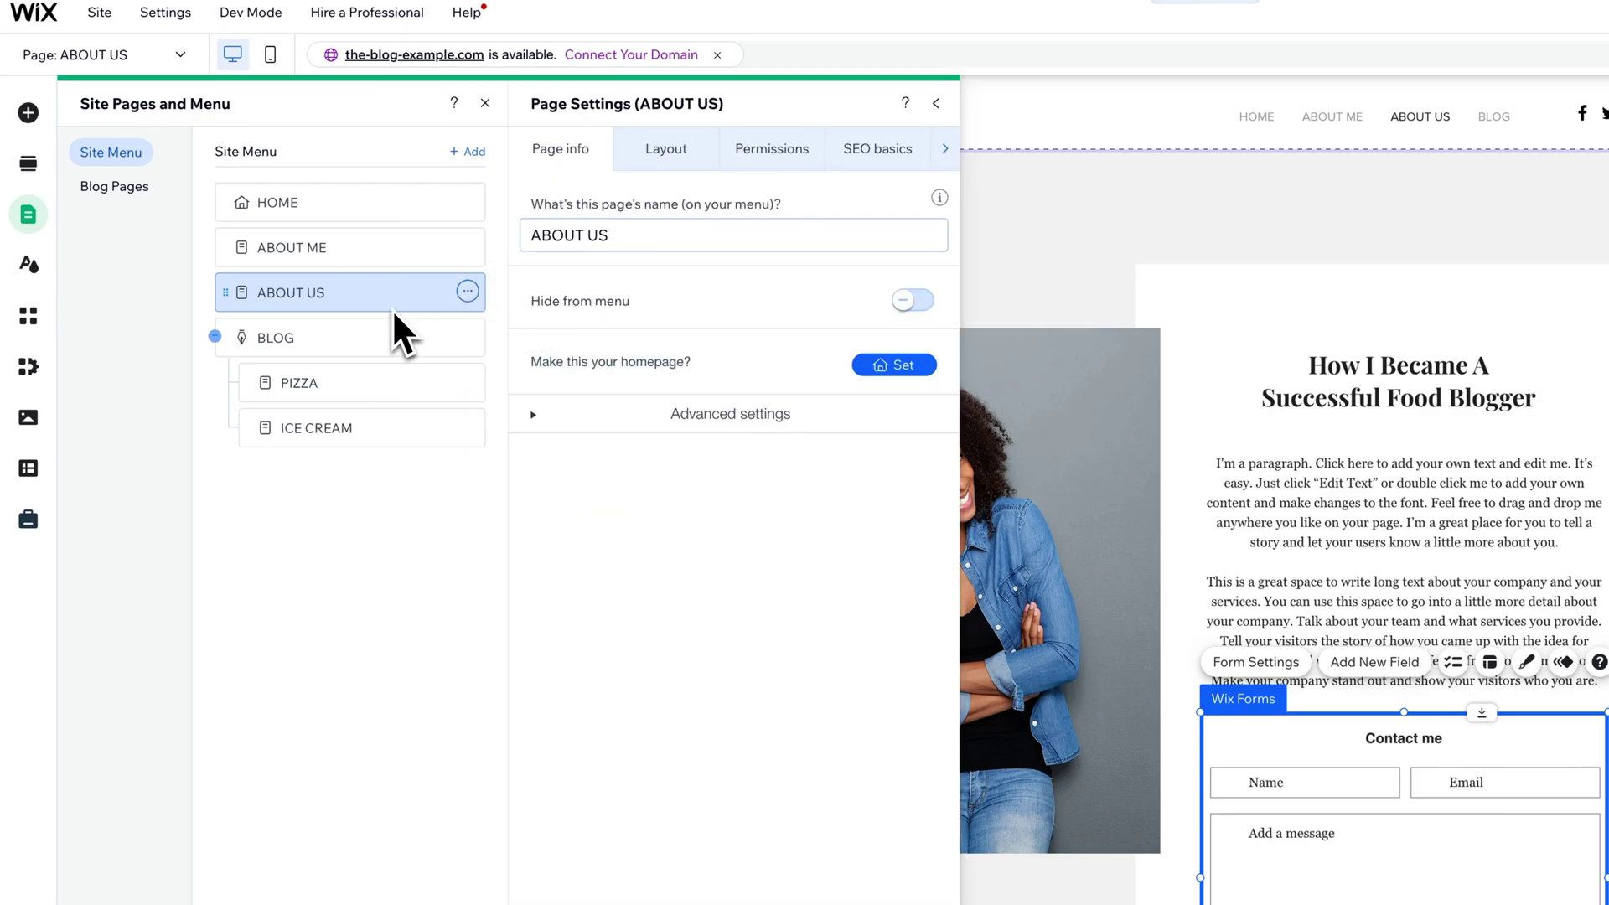
pyautogui.click(543, 419)
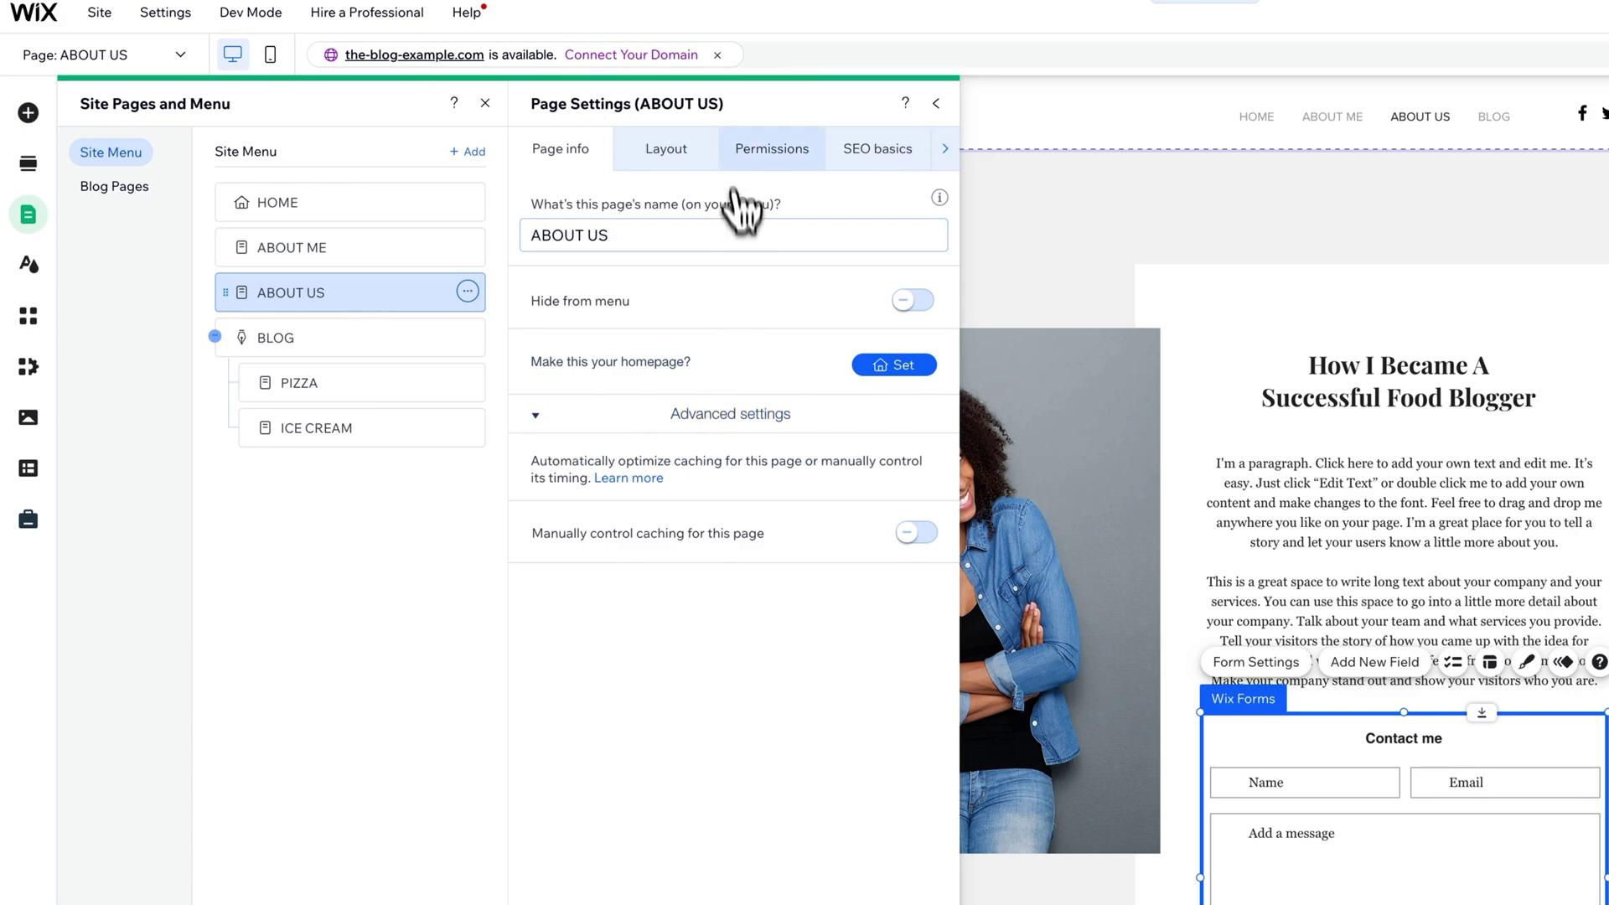
pyautogui.click(685, 154)
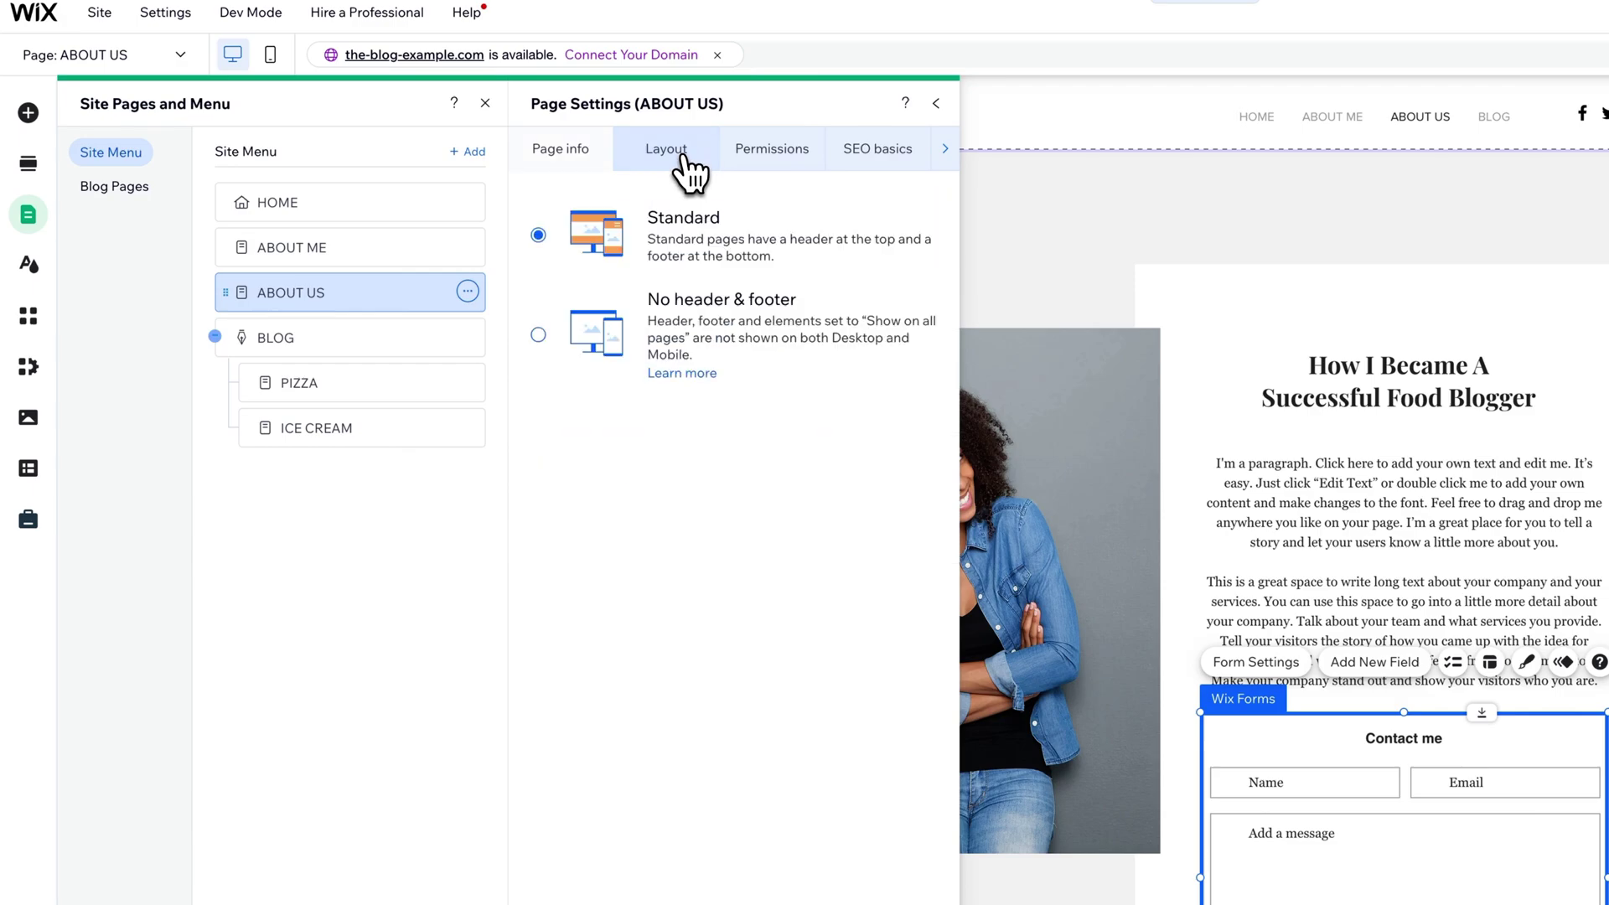
pyautogui.click(754, 160)
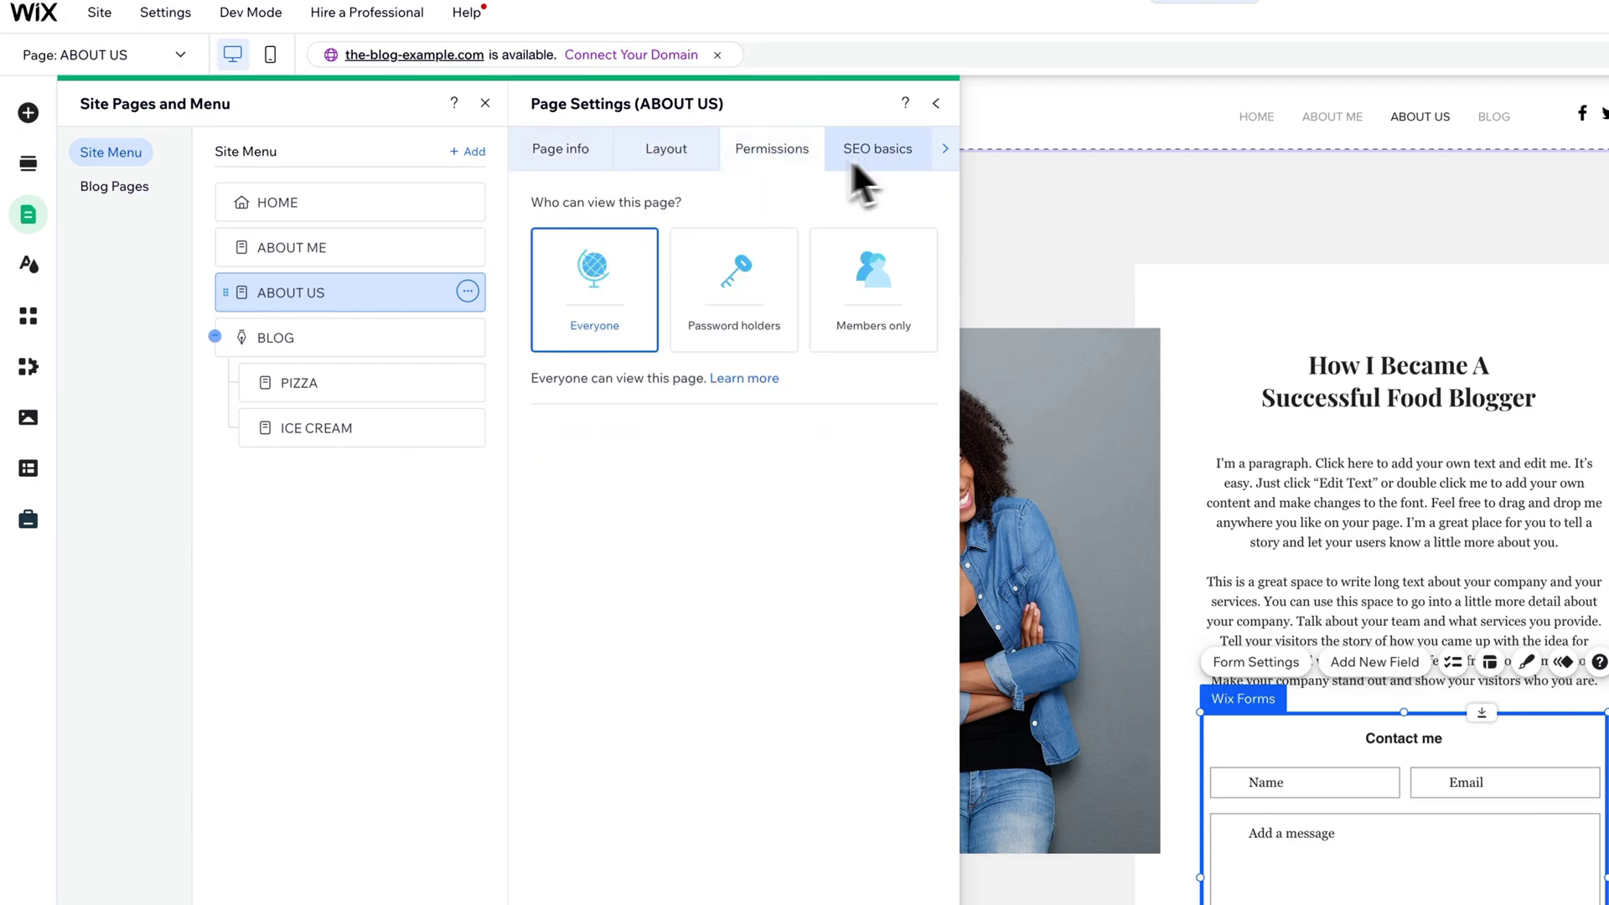
# Step: In SEO basics, replace the slug copy-of-about-me with about-us
pyautogui.click(878, 152)
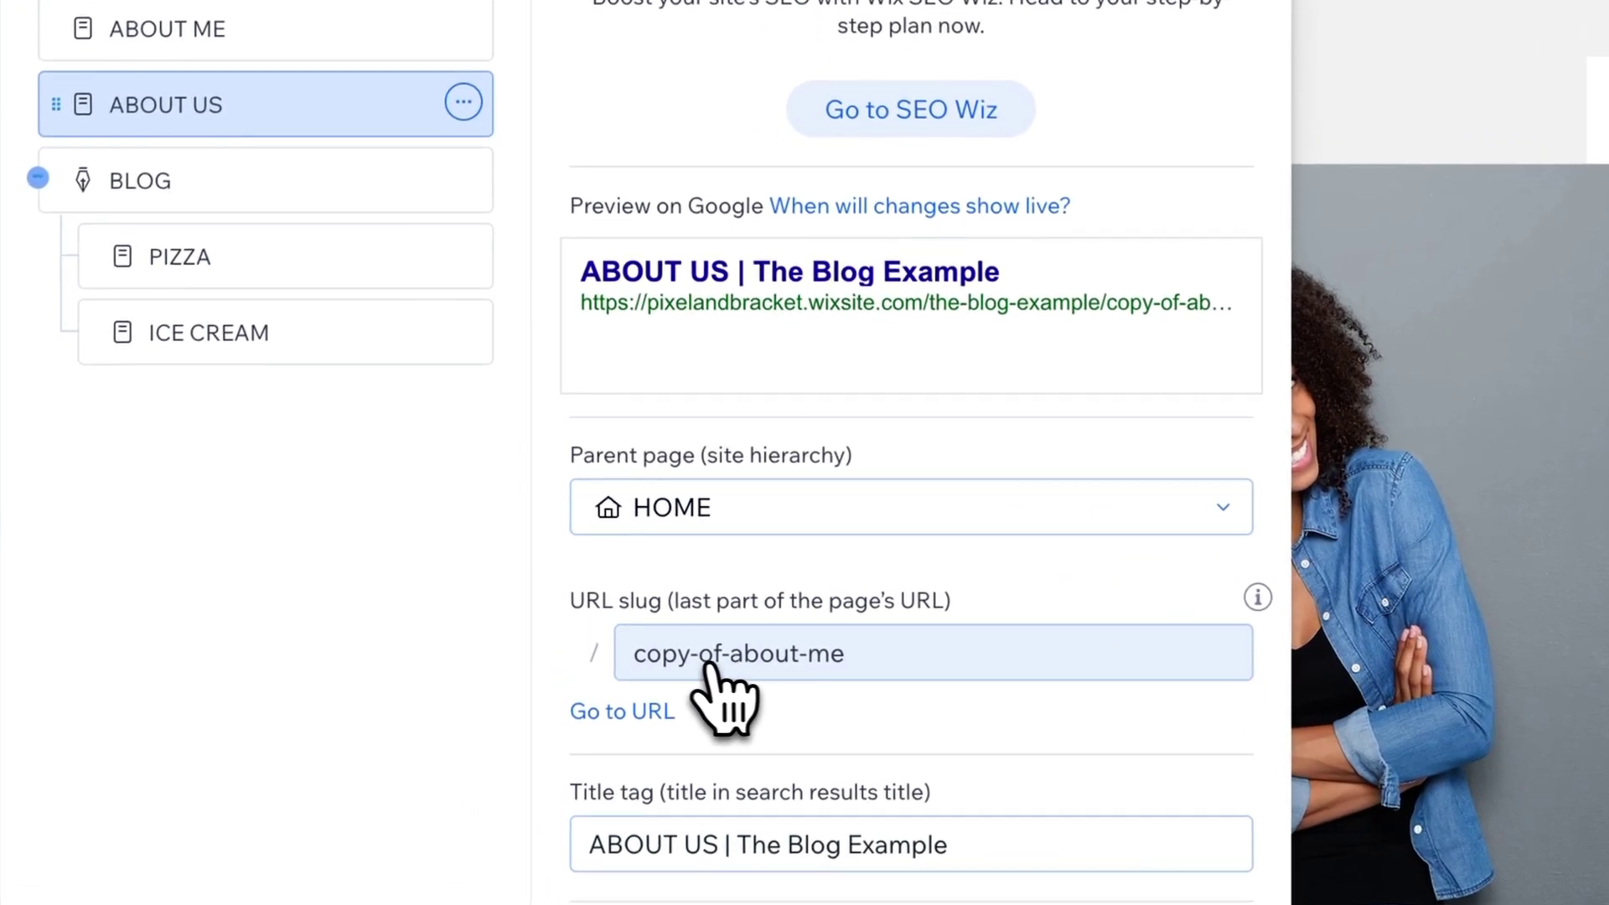
pyautogui.click(870, 686)
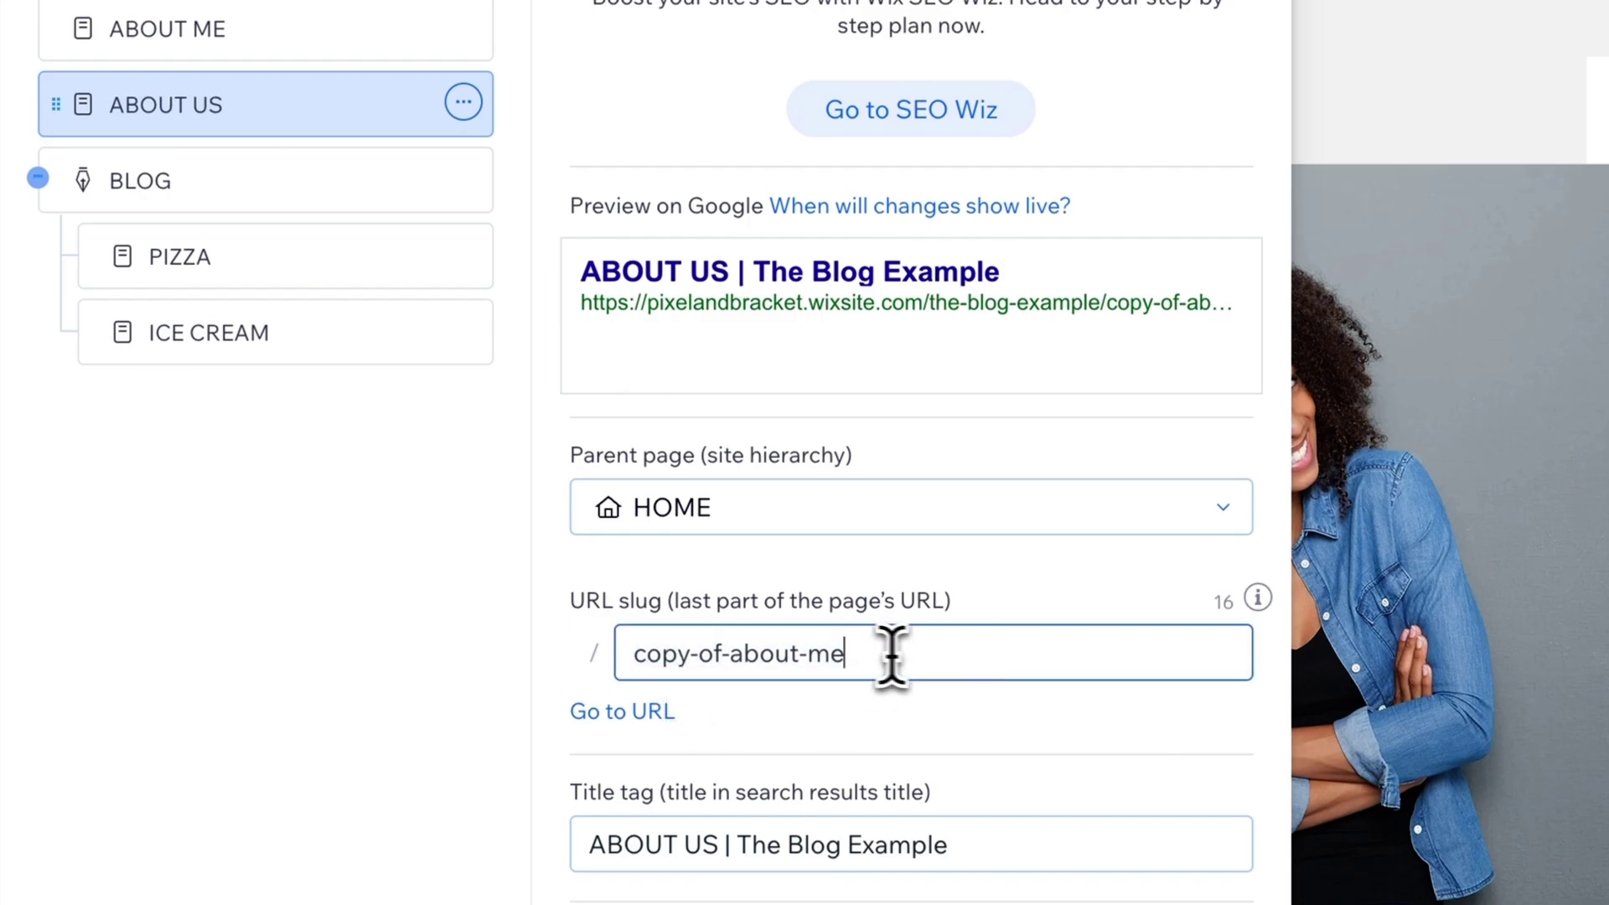
pyautogui.moveTo(886, 657); pyautogui.dragTo(607, 673)
pyautogui.write('abou')
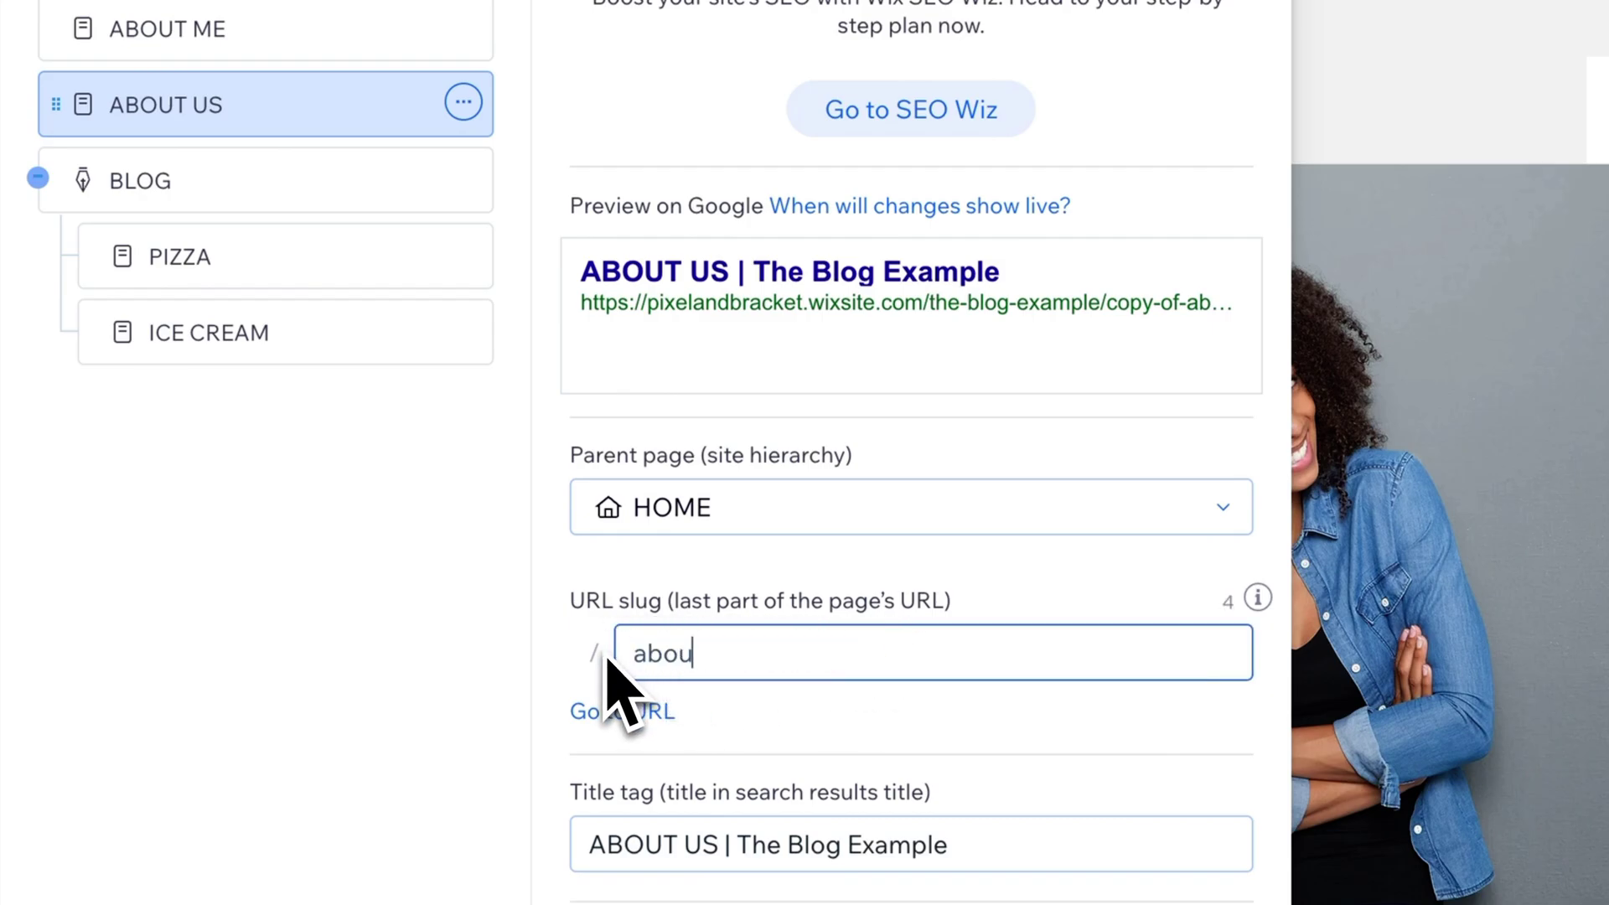
pyautogui.write('t-us')
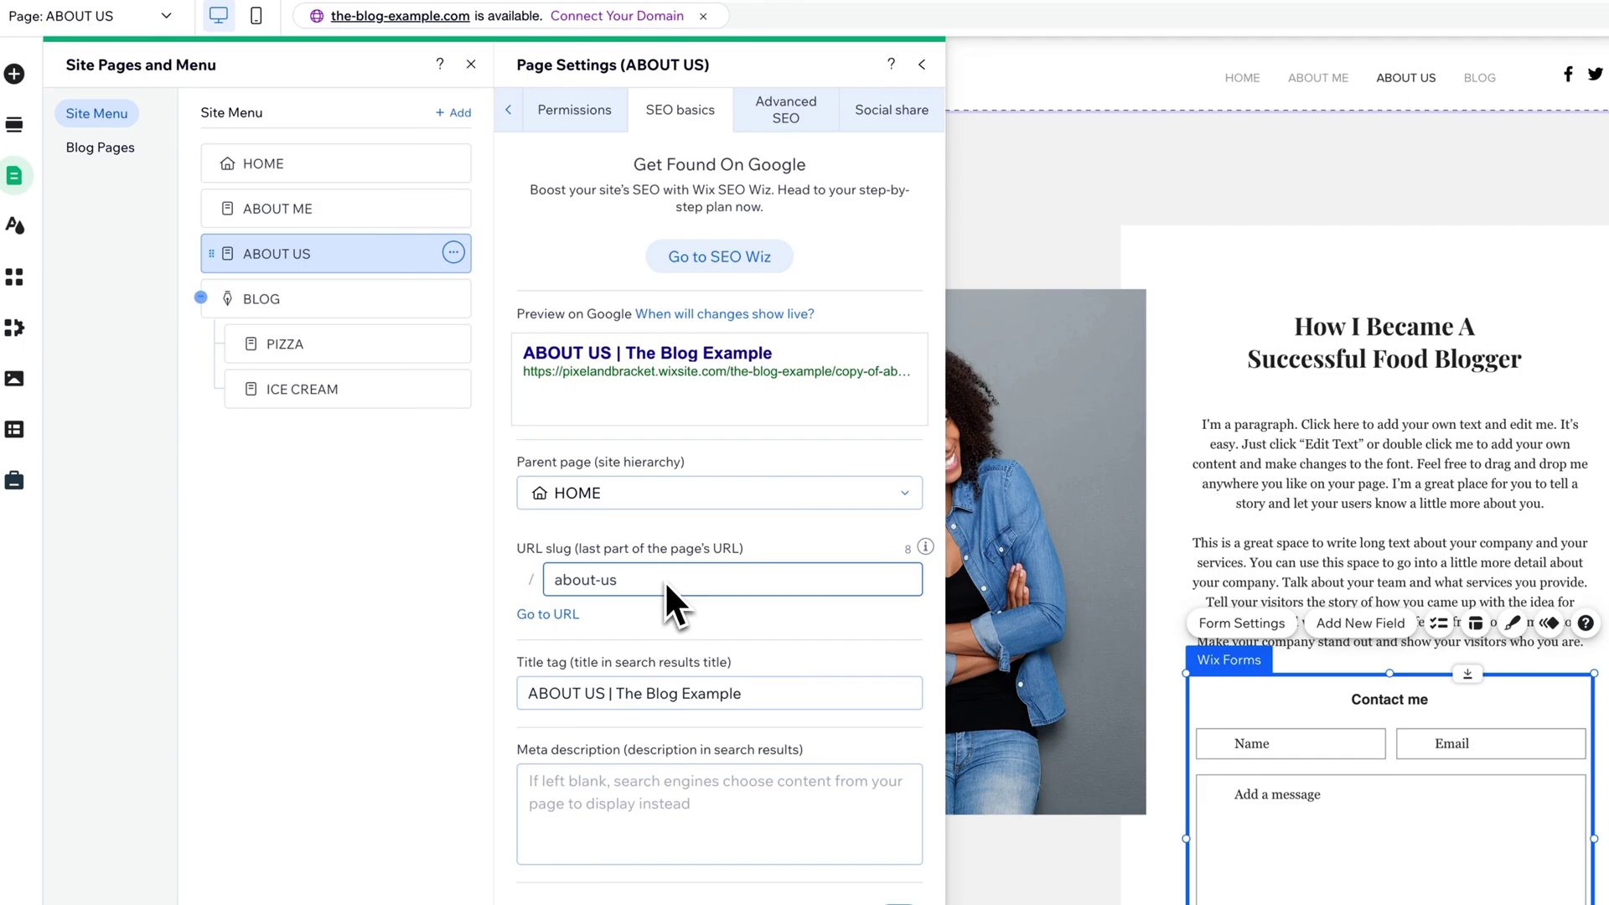
# Step: Review the ABOUT US page's Advanced SEO and Social share settings
pyautogui.click(789, 132)
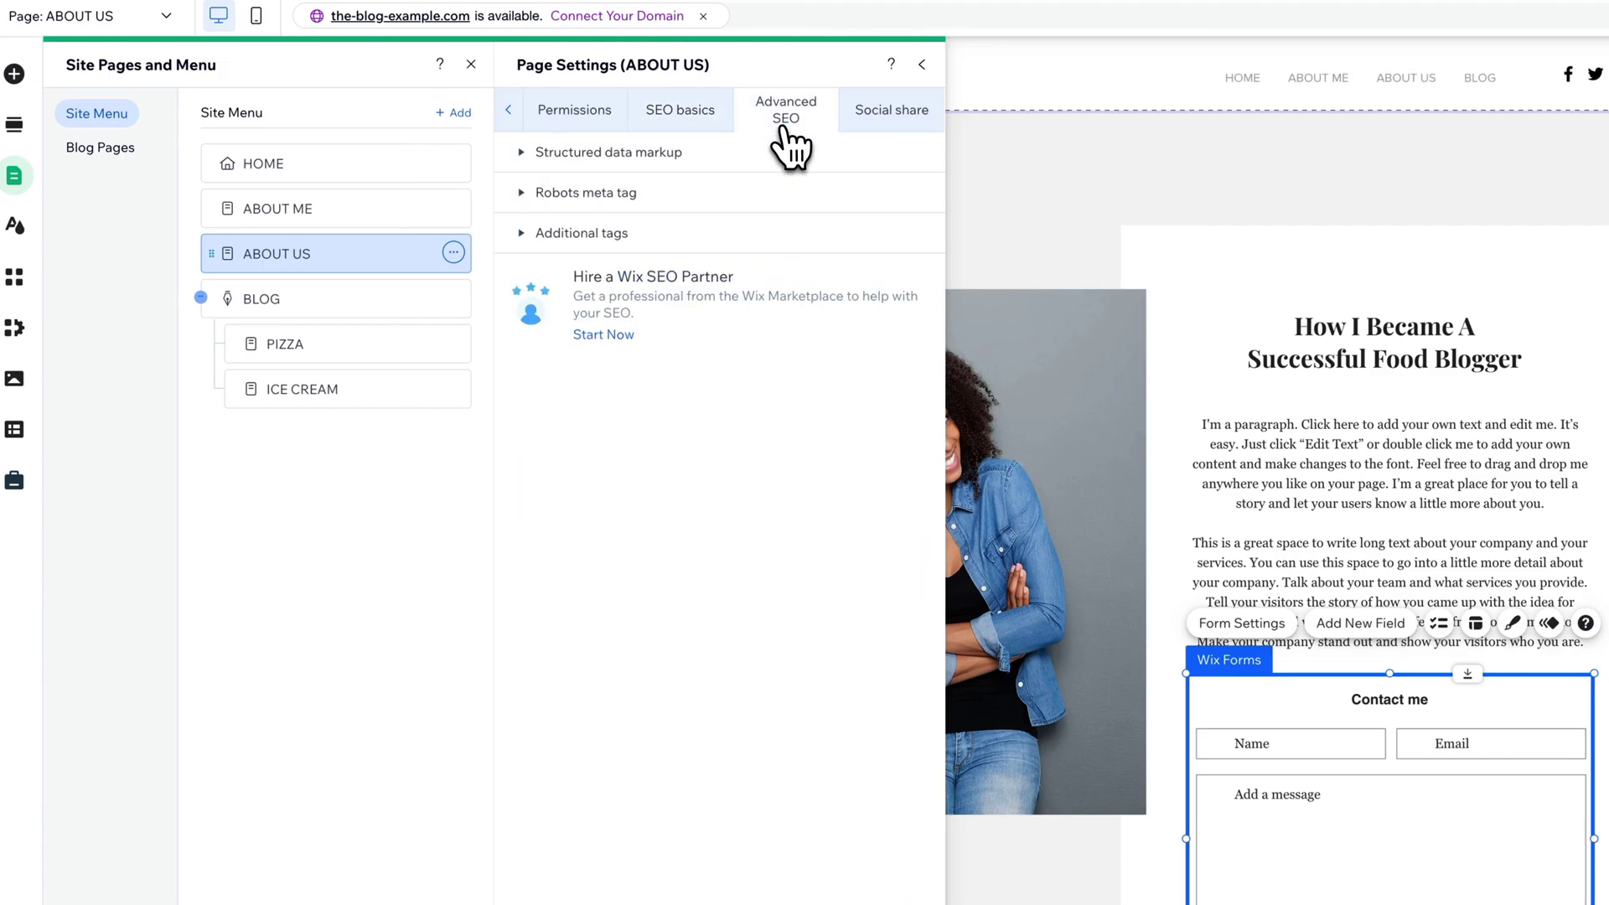
pyautogui.click(880, 141)
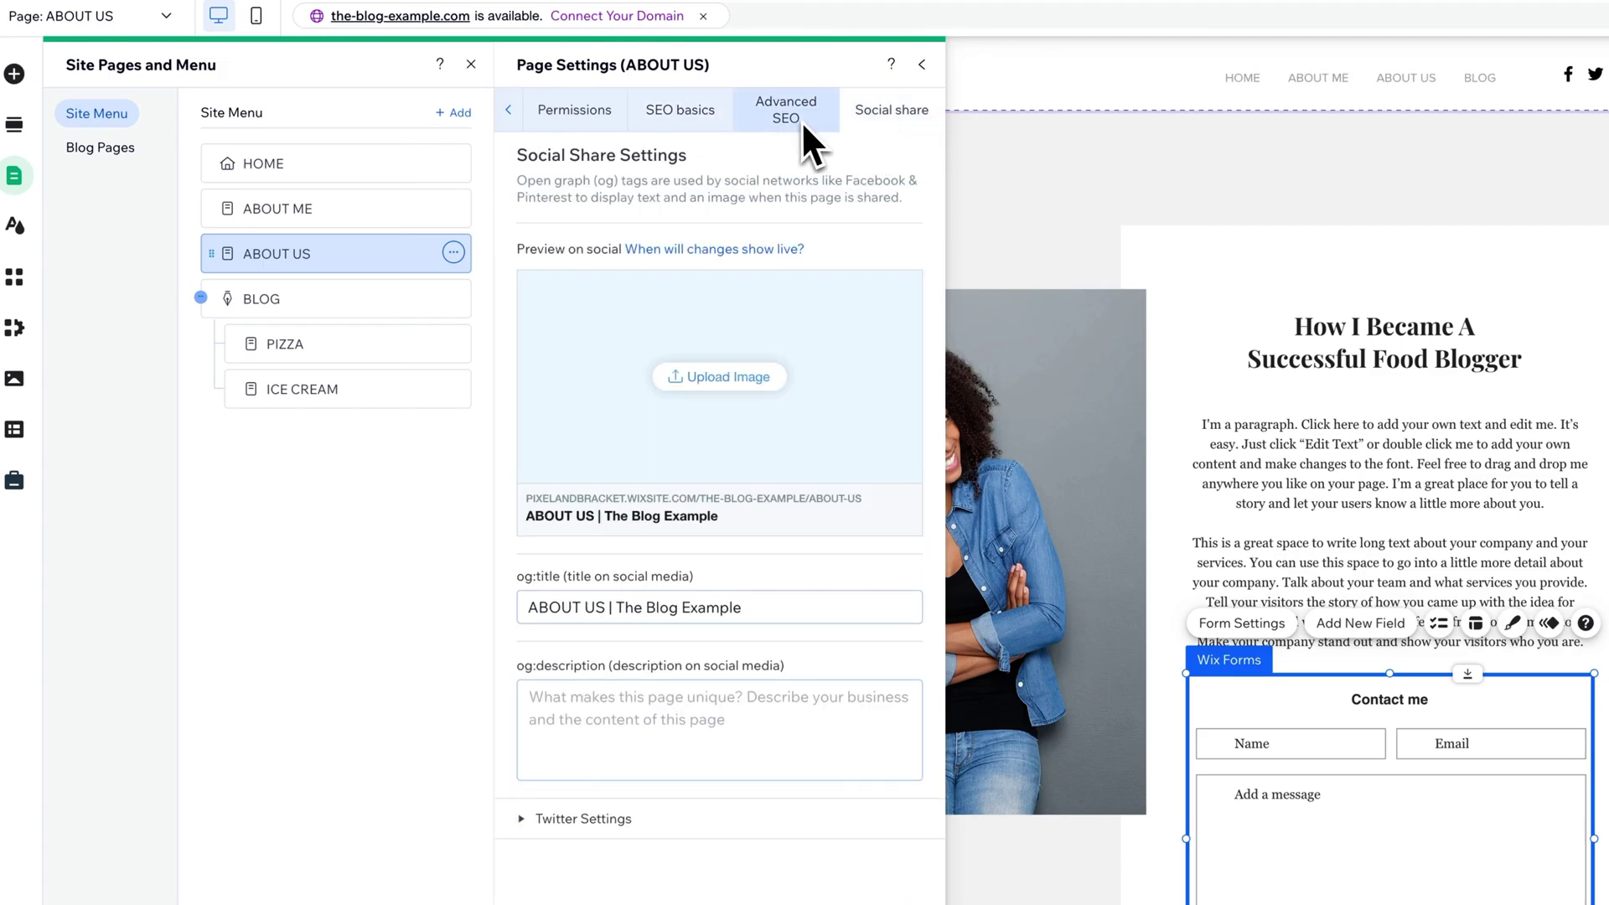